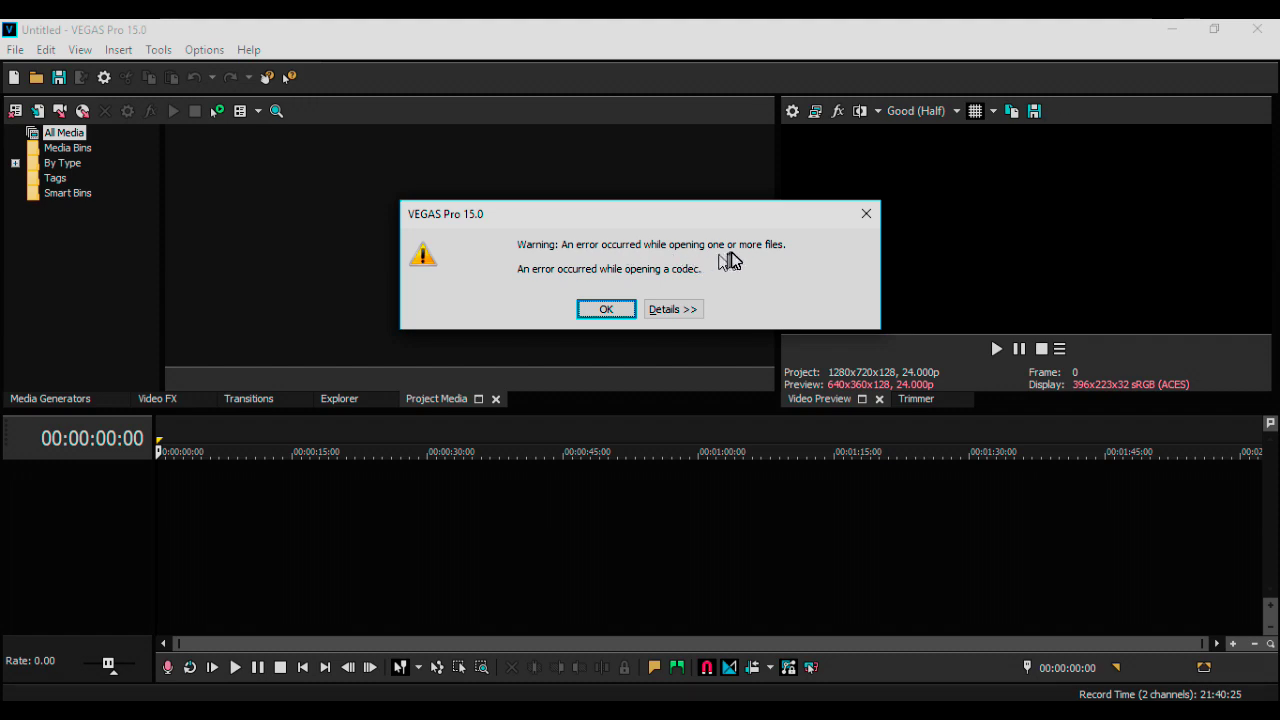
# Expand the details of the codec error and highlight the detail text for reading
pyautogui.click(673, 309)
pyautogui.moveTo(695, 350); pyautogui.dragTo(410, 347)
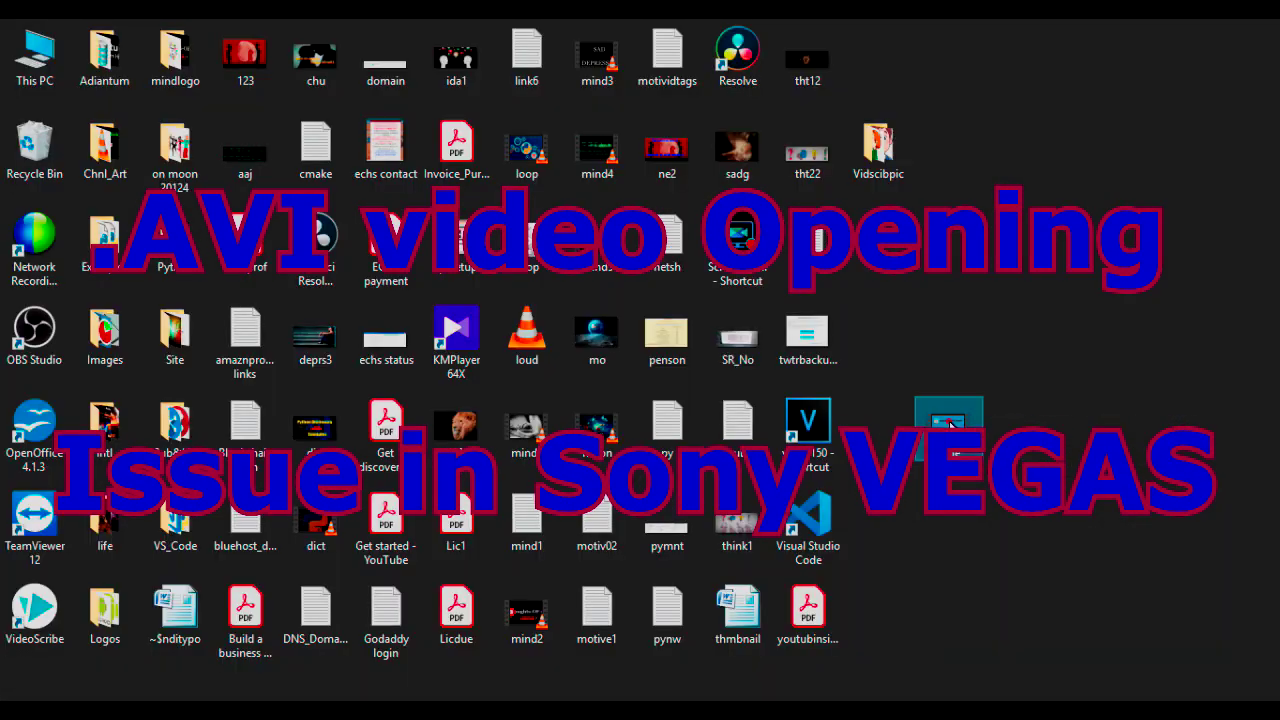
# Open the properties of the time video on the desktop and examine its file type and media details
pyautogui.rightClick(948, 428)
pyautogui.click(990, 688)
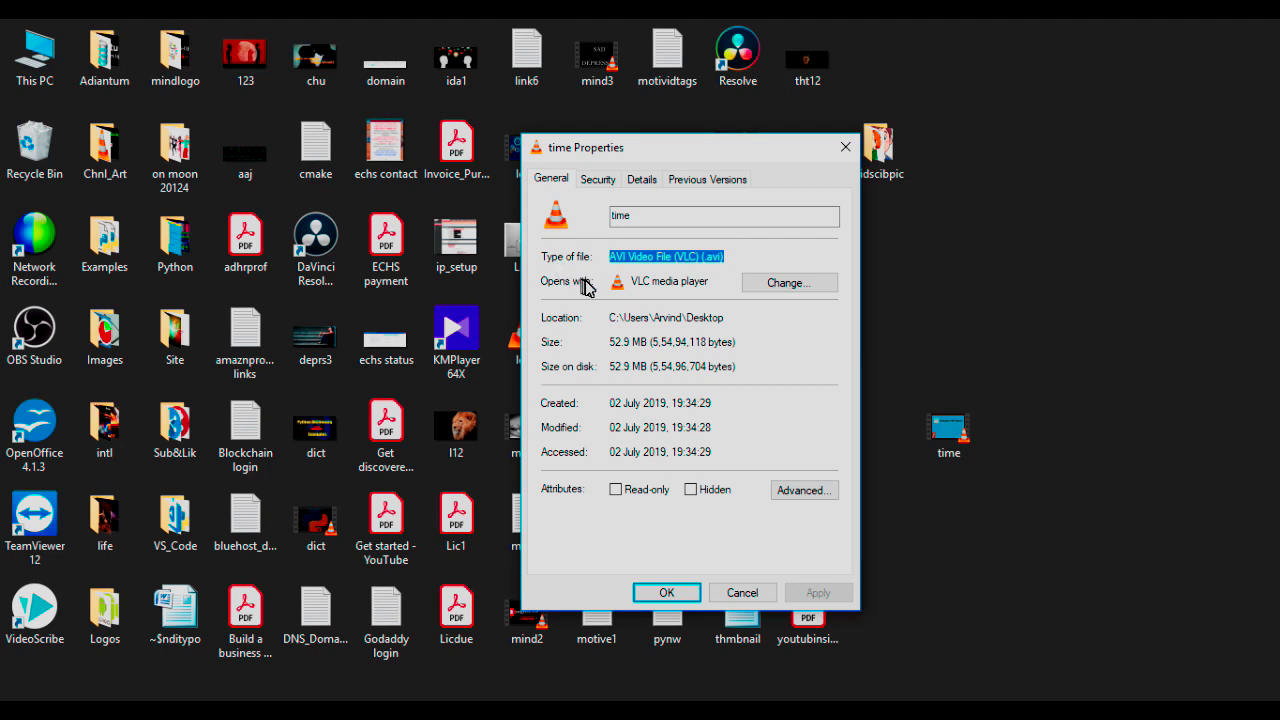
pyautogui.click(642, 180)
pyautogui.moveTo(823, 330); pyautogui.dragTo(843, 311)
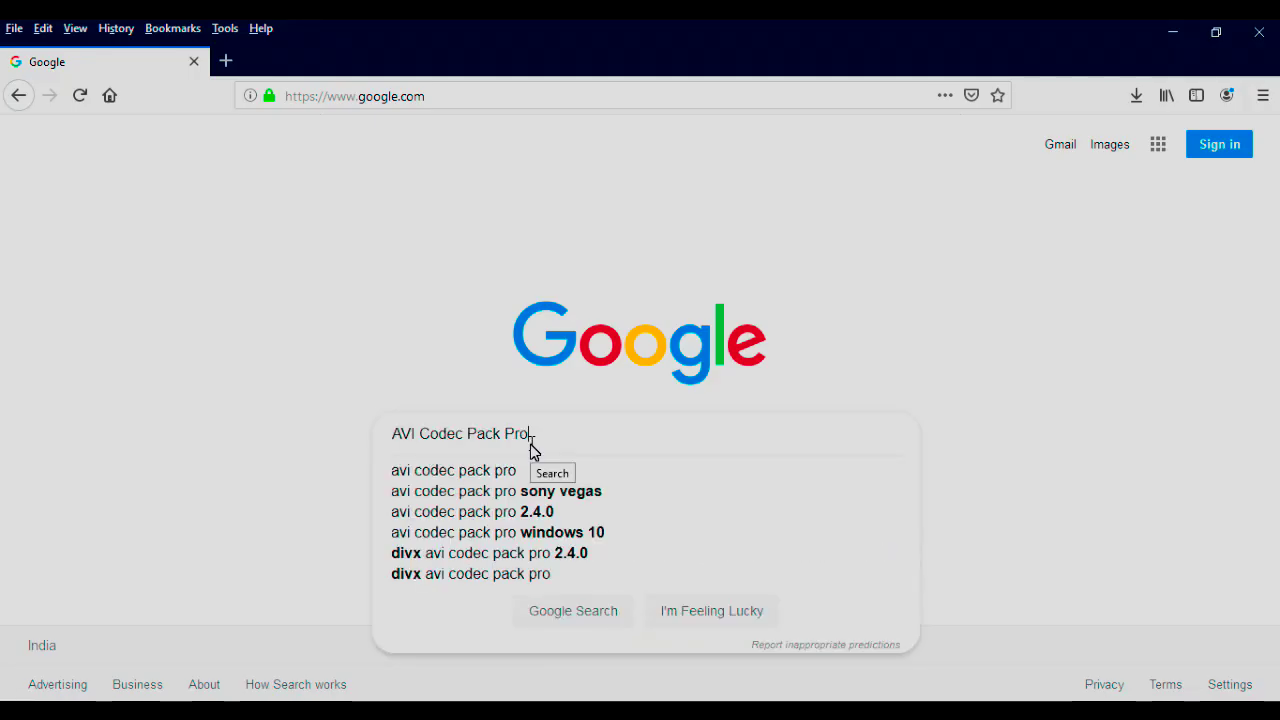
# Search for "avi codec pack pro windows 10" and download Media Player Codec Pack for Windows 10/8/7/Vista/2008
pyautogui.click(483, 534)
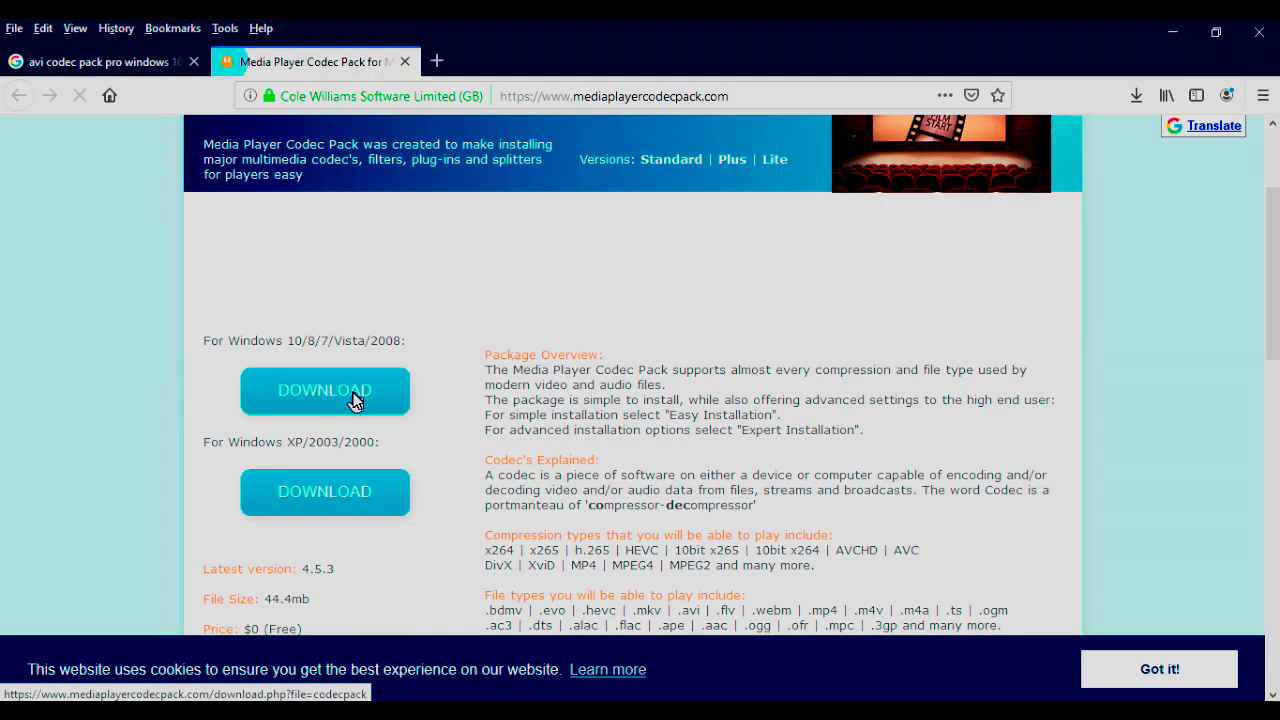
pyautogui.click(365, 390)
pyautogui.click(1025, 458)
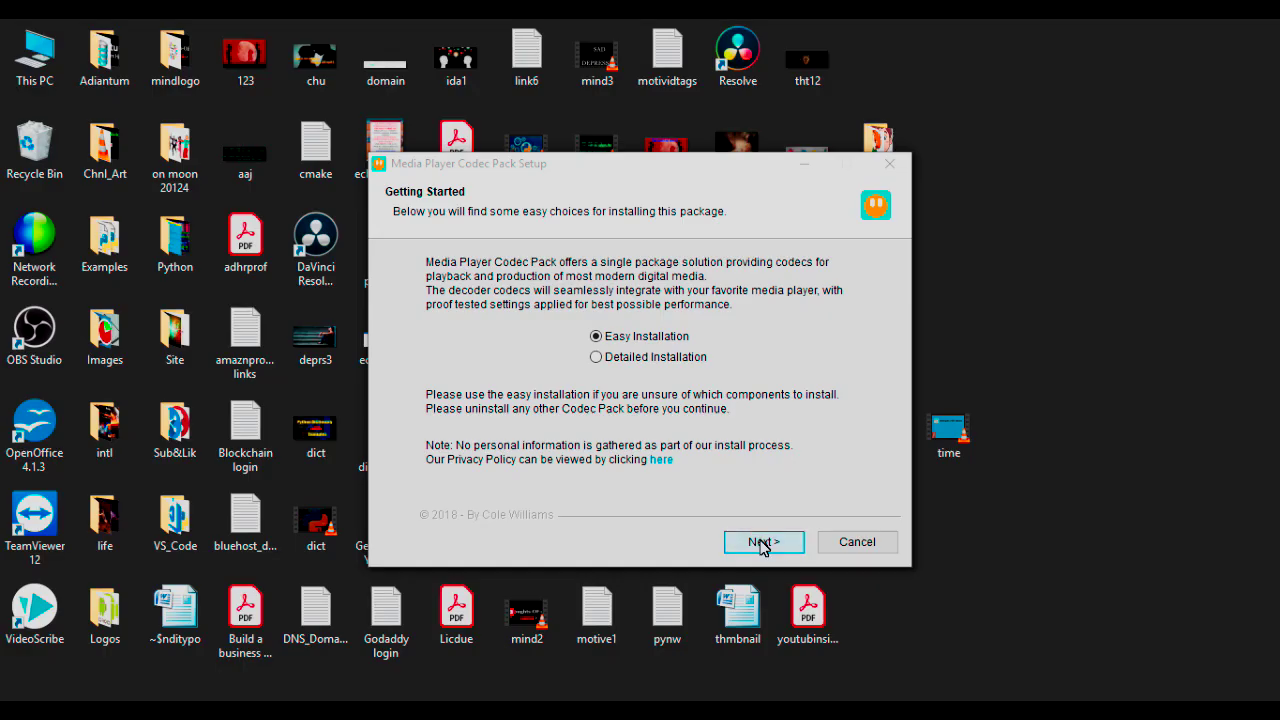
# Install Media Player Codec Pack with Easy Installation, accepting the licence and enabling the whole Video Codec's & Filters group
pyautogui.click(762, 541)
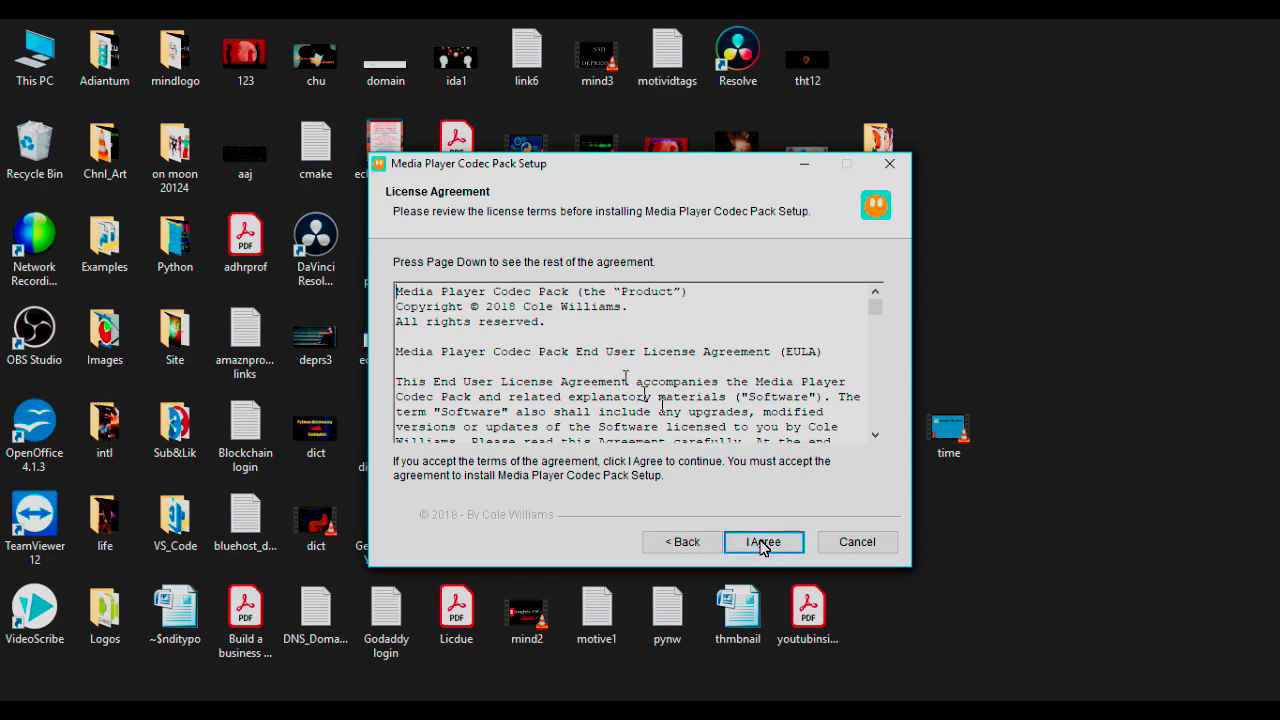
pyautogui.click(762, 542)
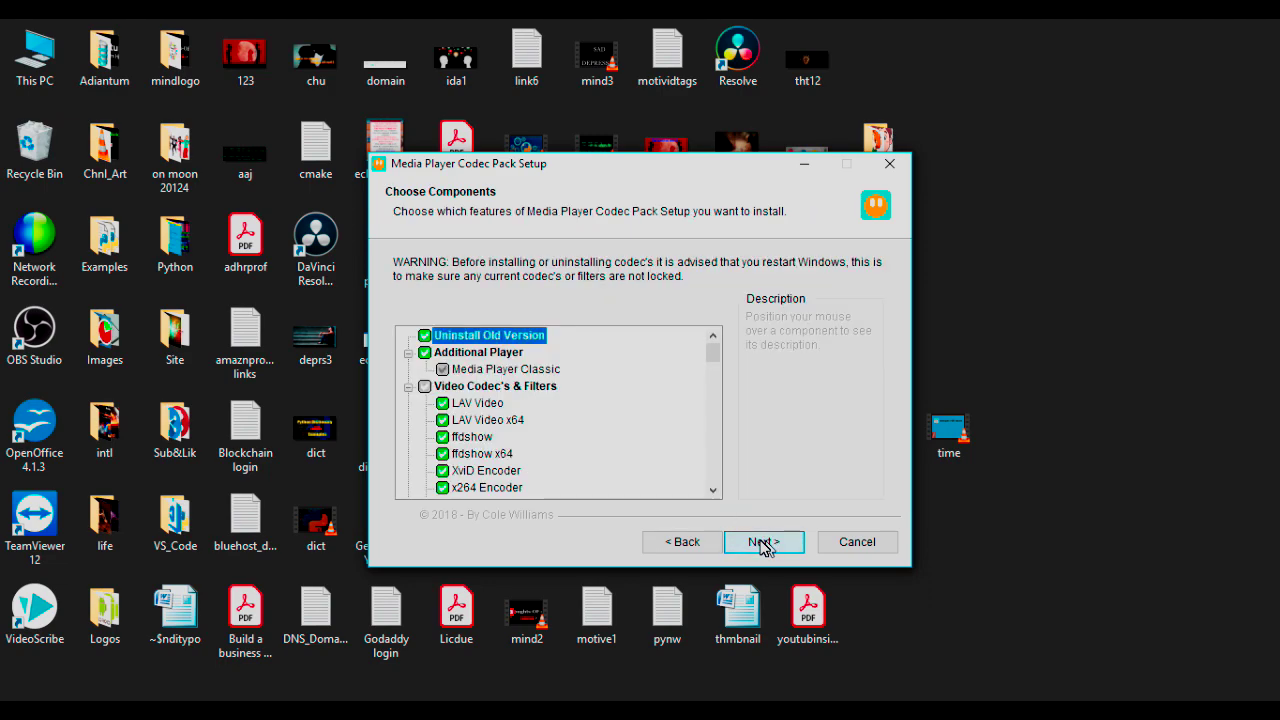
pyautogui.click(495, 386)
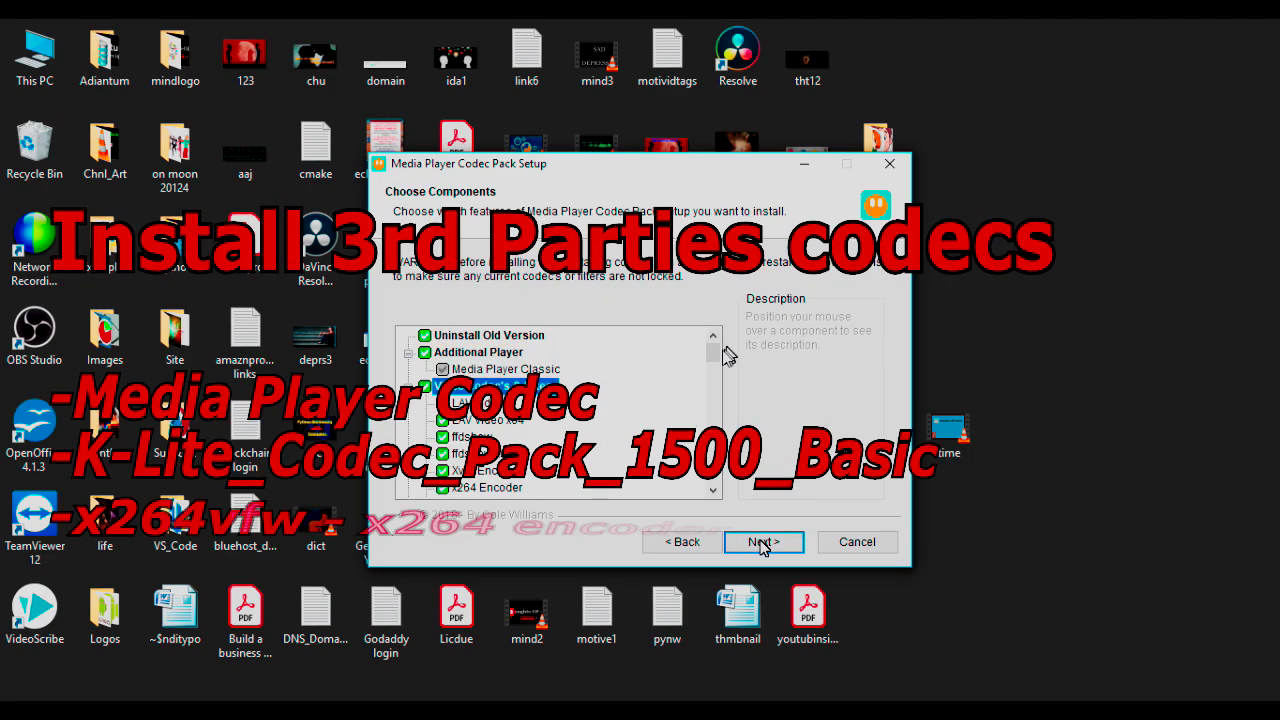
pyautogui.scroll(-10, 731, 356)
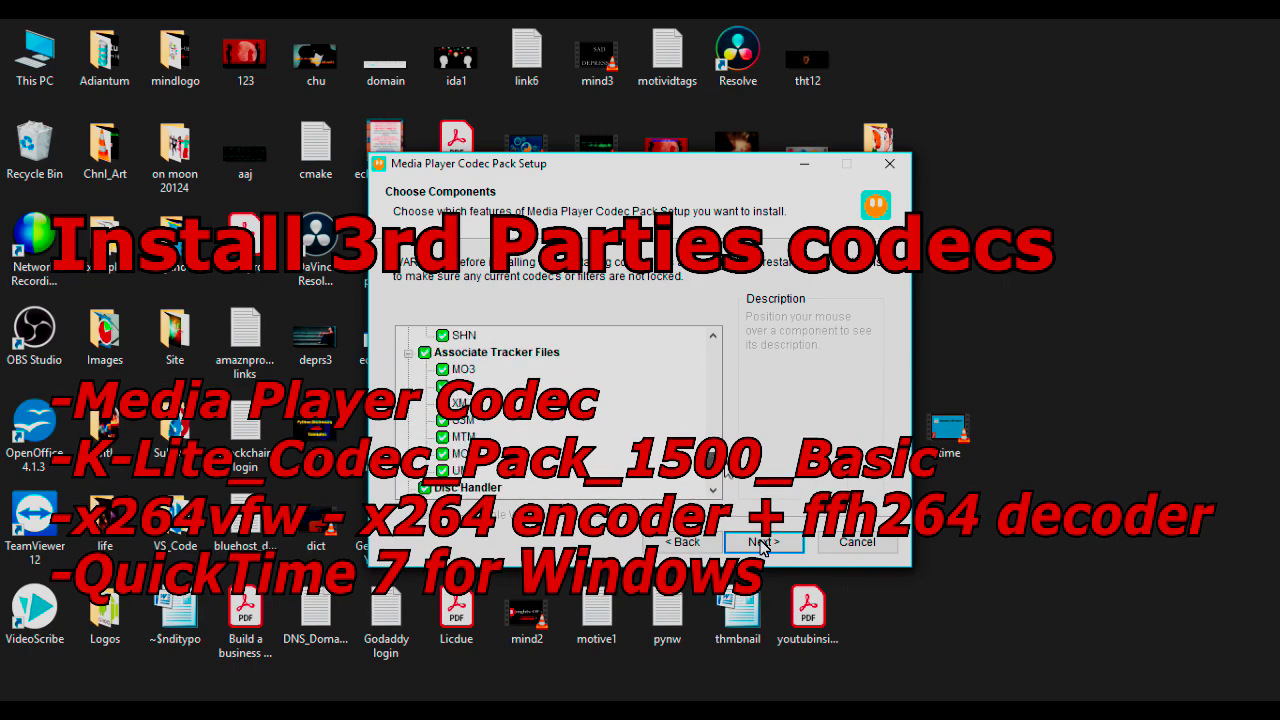
pyautogui.scroll(10, 762, 545)
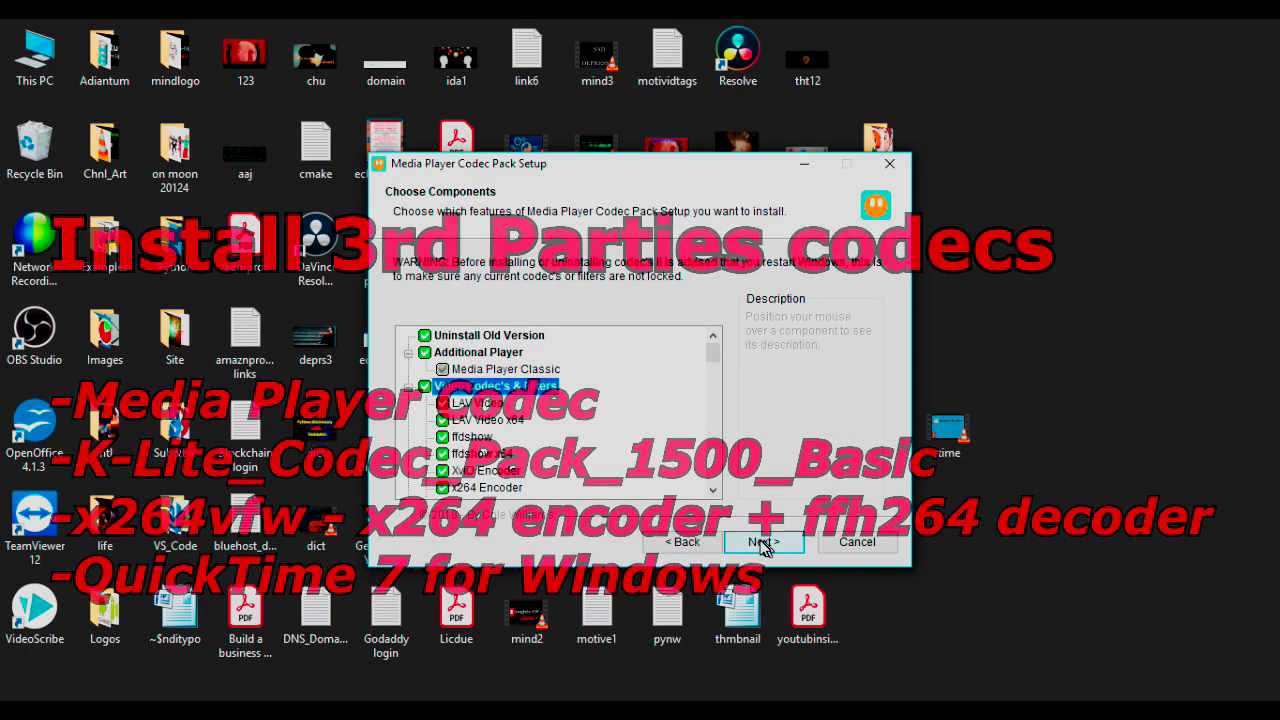
pyautogui.click(762, 542)
pyautogui.click(762, 542)
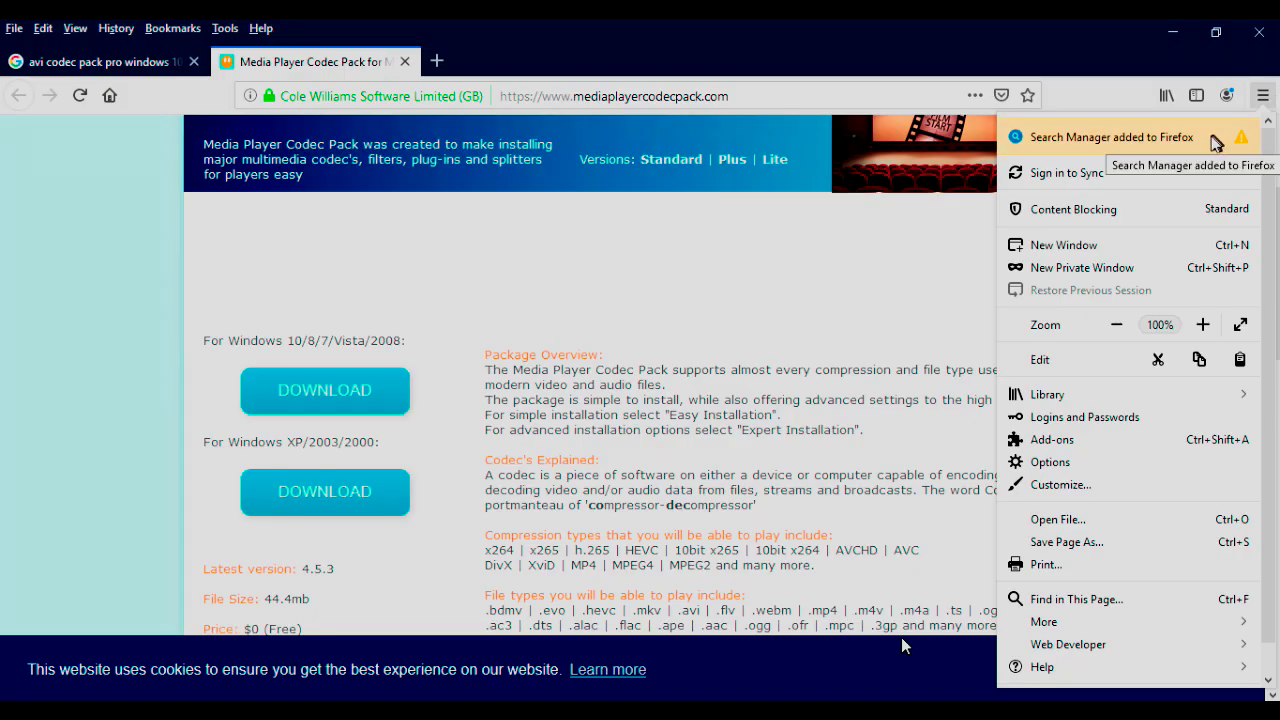
# Open the Search Manager add-on notice, and download the K-Lite Codec Pack Basic installer from codecguide.com
pyautogui.click(1215, 143)
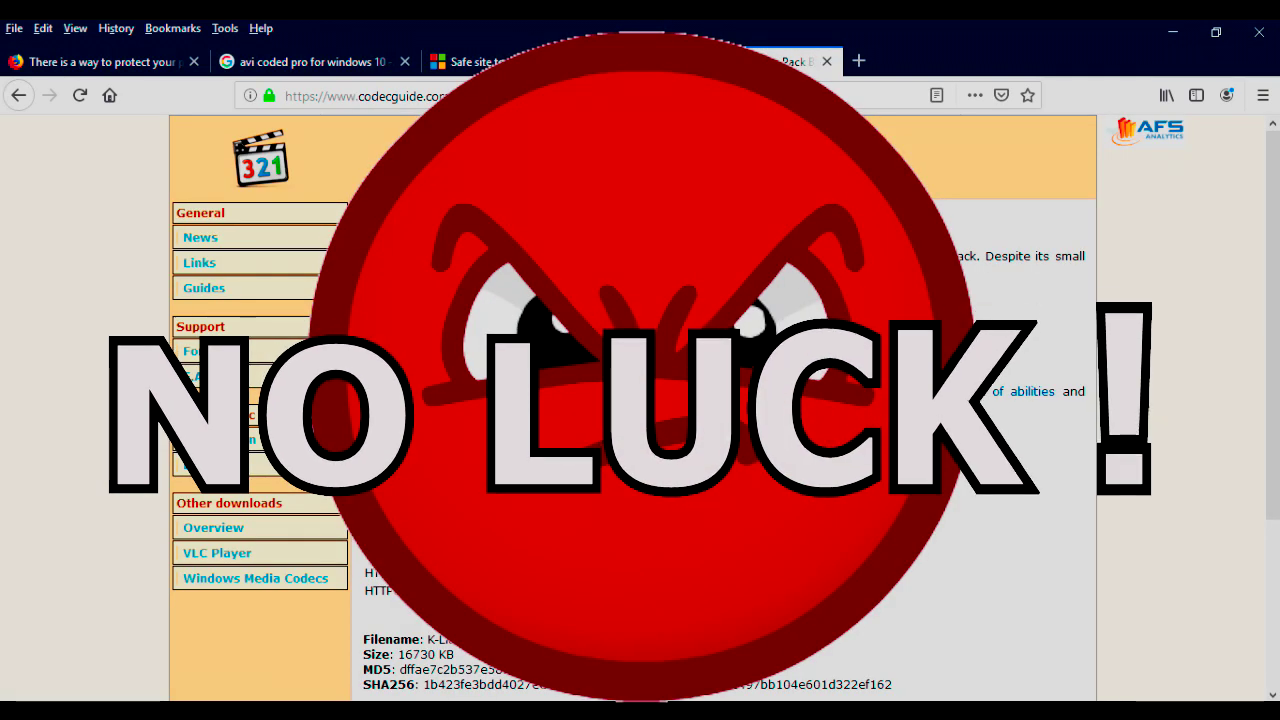
pyautogui.scroll(-4, 640, 400)
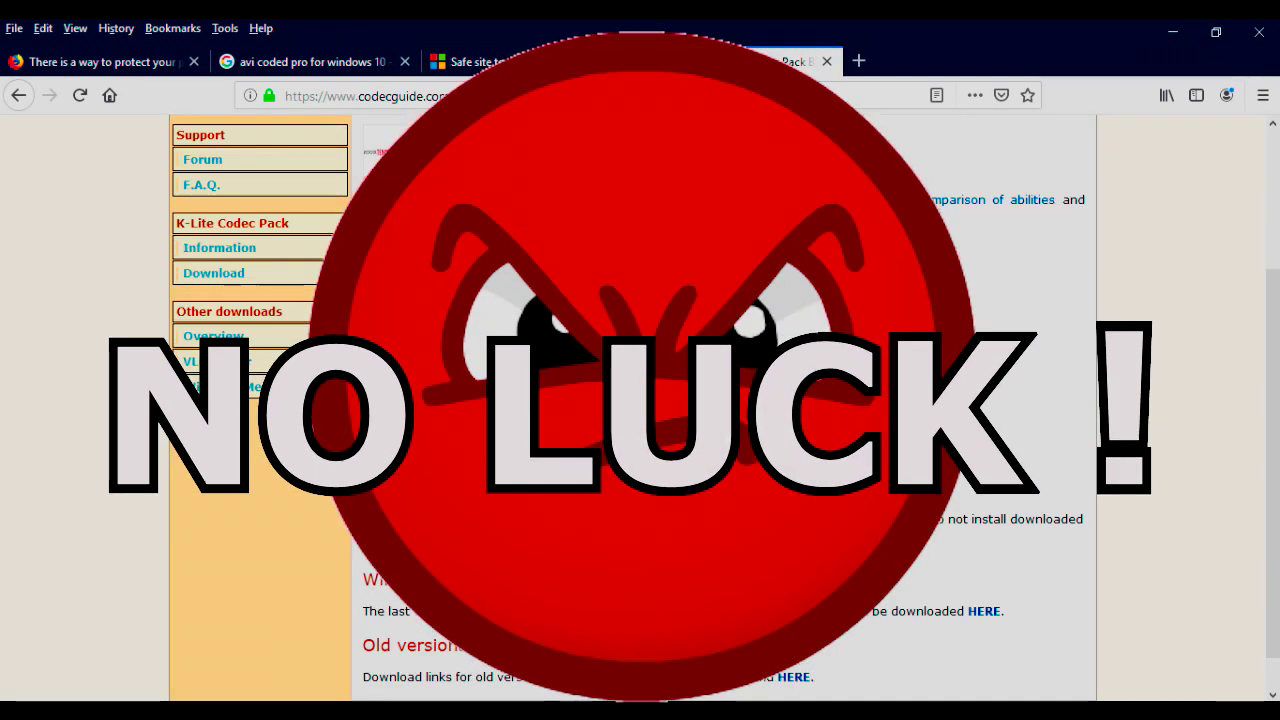
pyautogui.click(390, 390)
pyautogui.click(1119, 460)
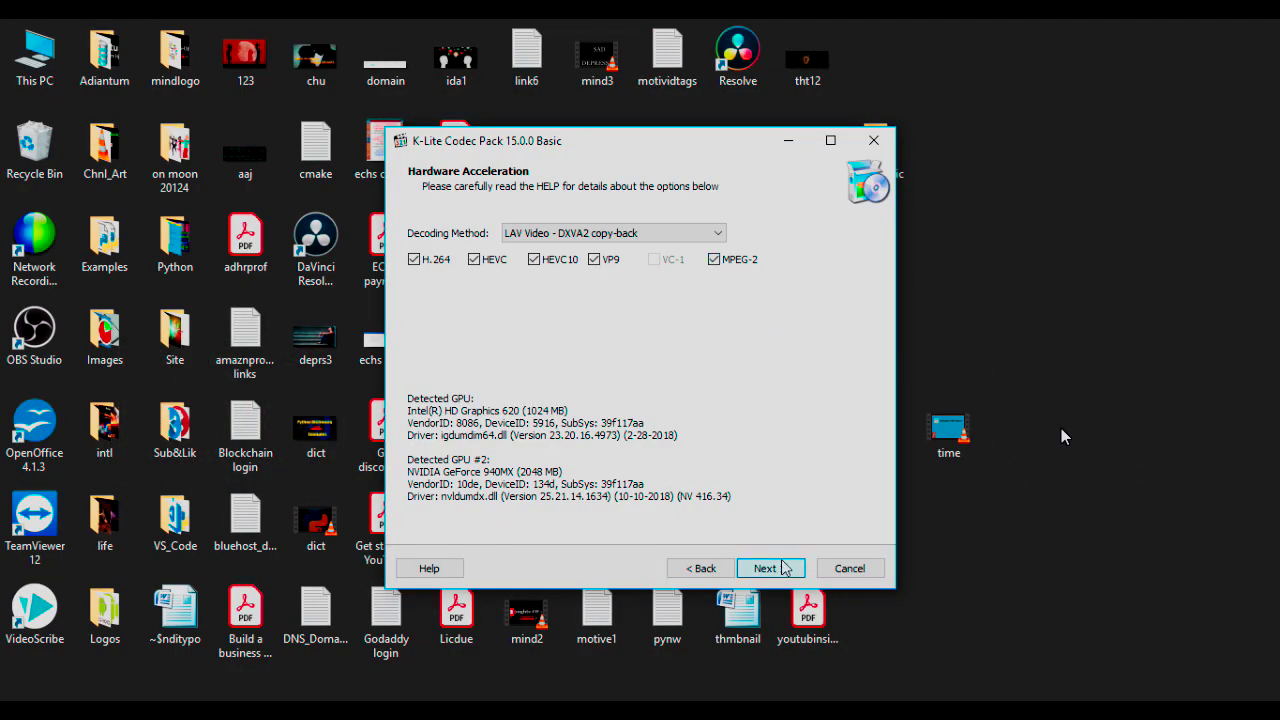
# Install K-Lite Codec Pack 15.0.0 Basic with LAV Video - DXVA2 copy-back decoding and Stereo audio output
pyautogui.click(783, 568)
pyautogui.click(783, 568)
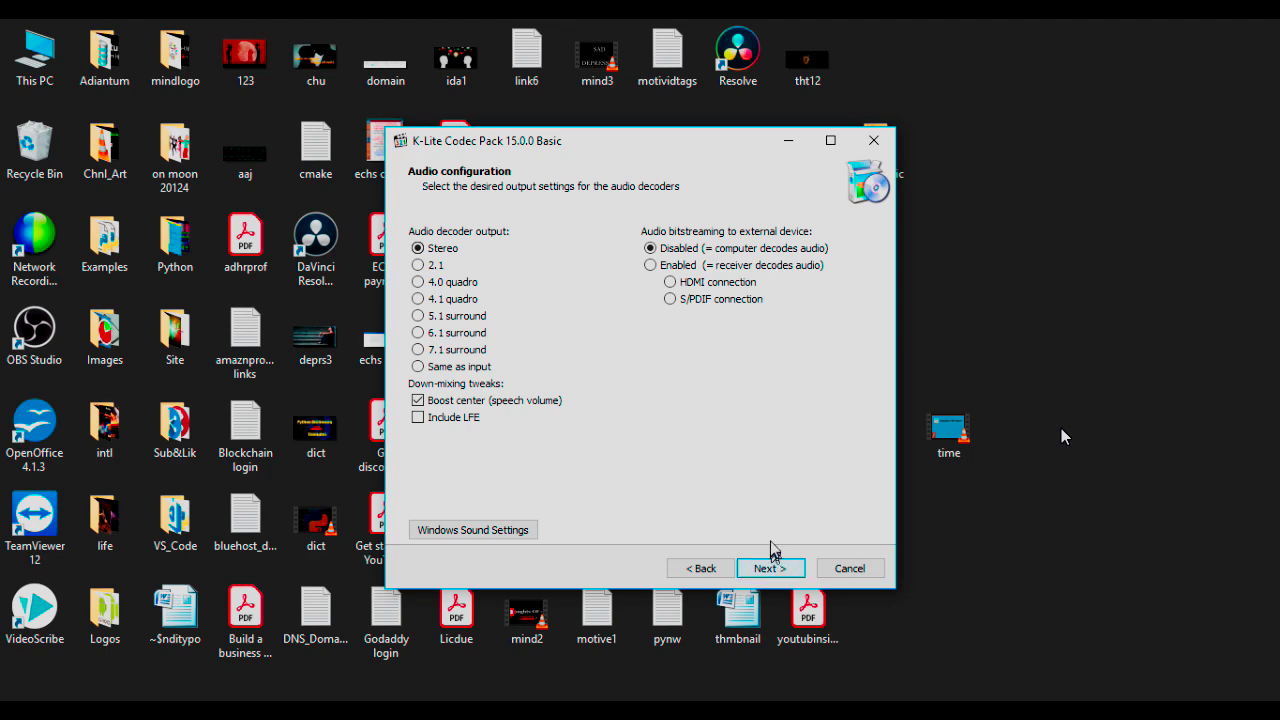
pyautogui.click(768, 567)
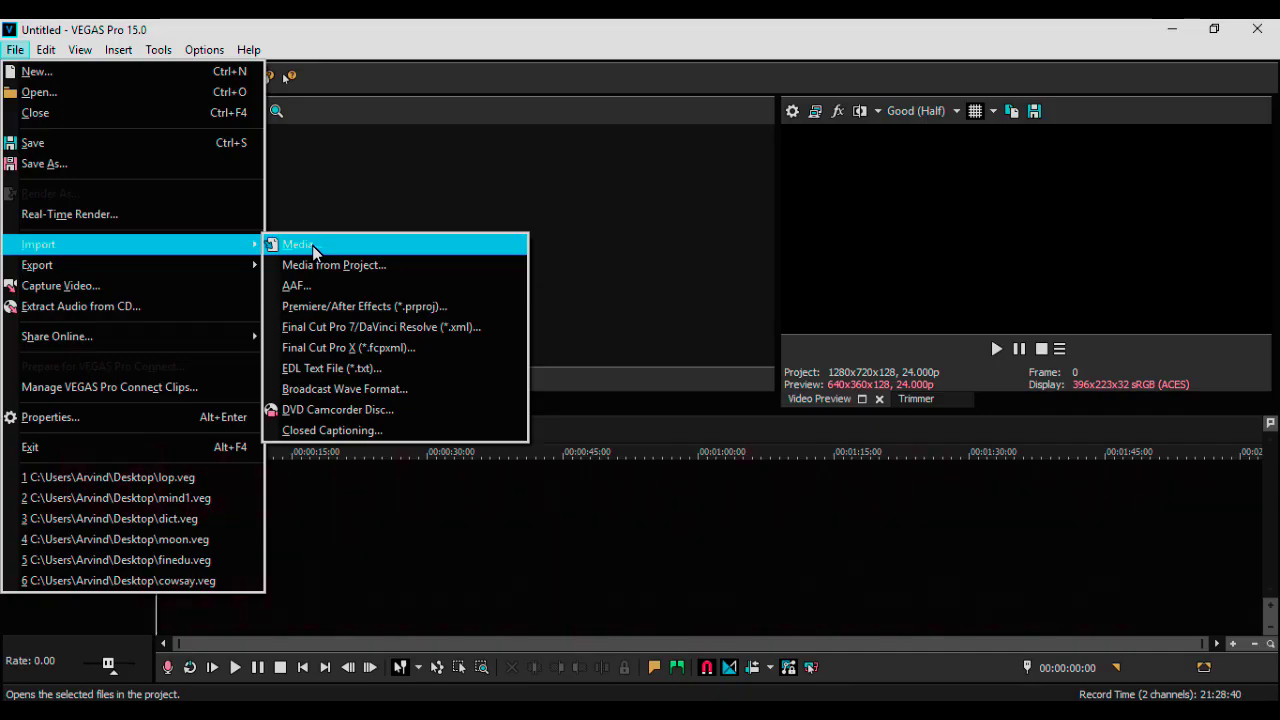
# Try to import the time video from the Desktop folder into the VEGAS Pro project
pyautogui.click(309, 250)
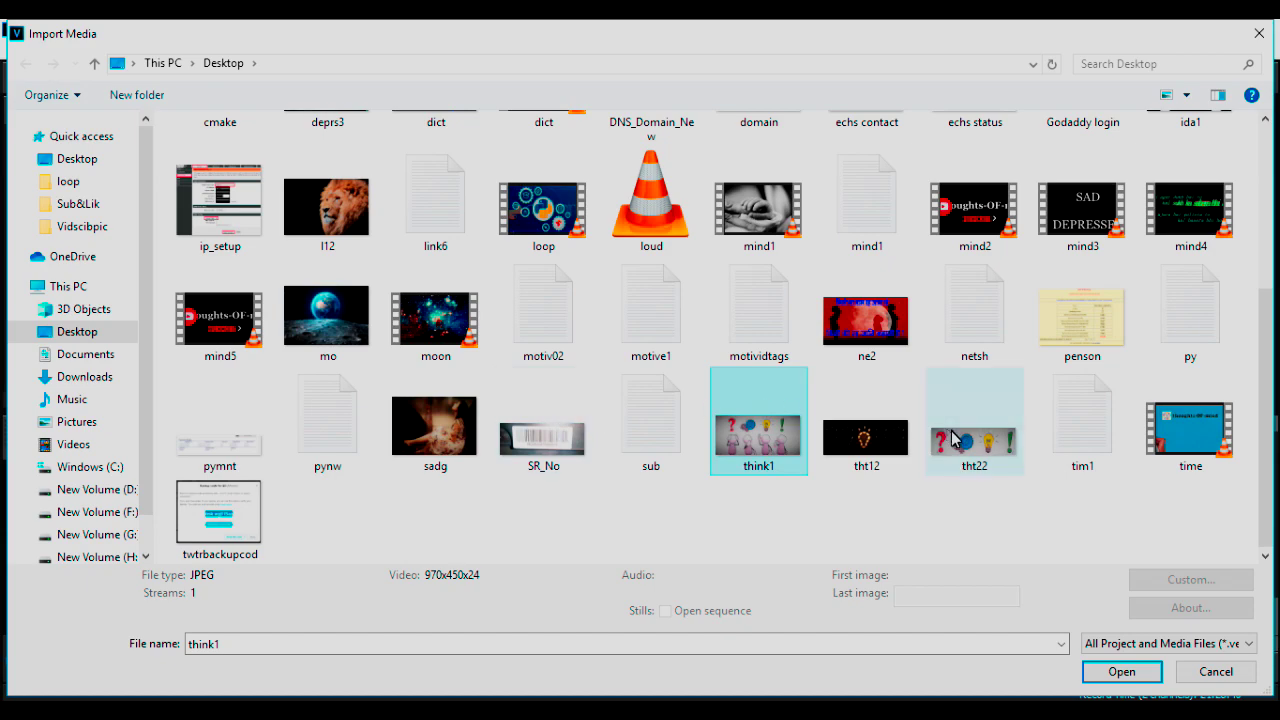
pyautogui.doubleClick(1178, 455)
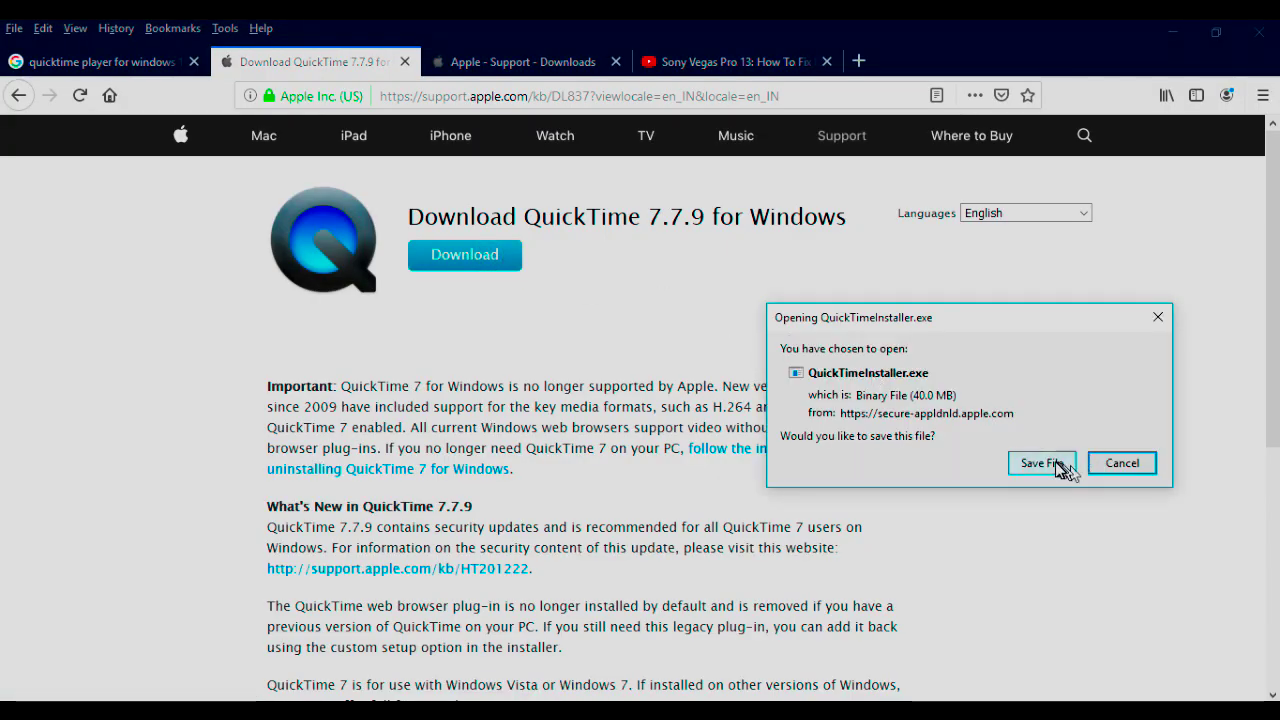
# Save the QuickTime 7.7.9 installer and install QuickTime with the Typical setup in the default destination folder
pyautogui.click(1058, 464)
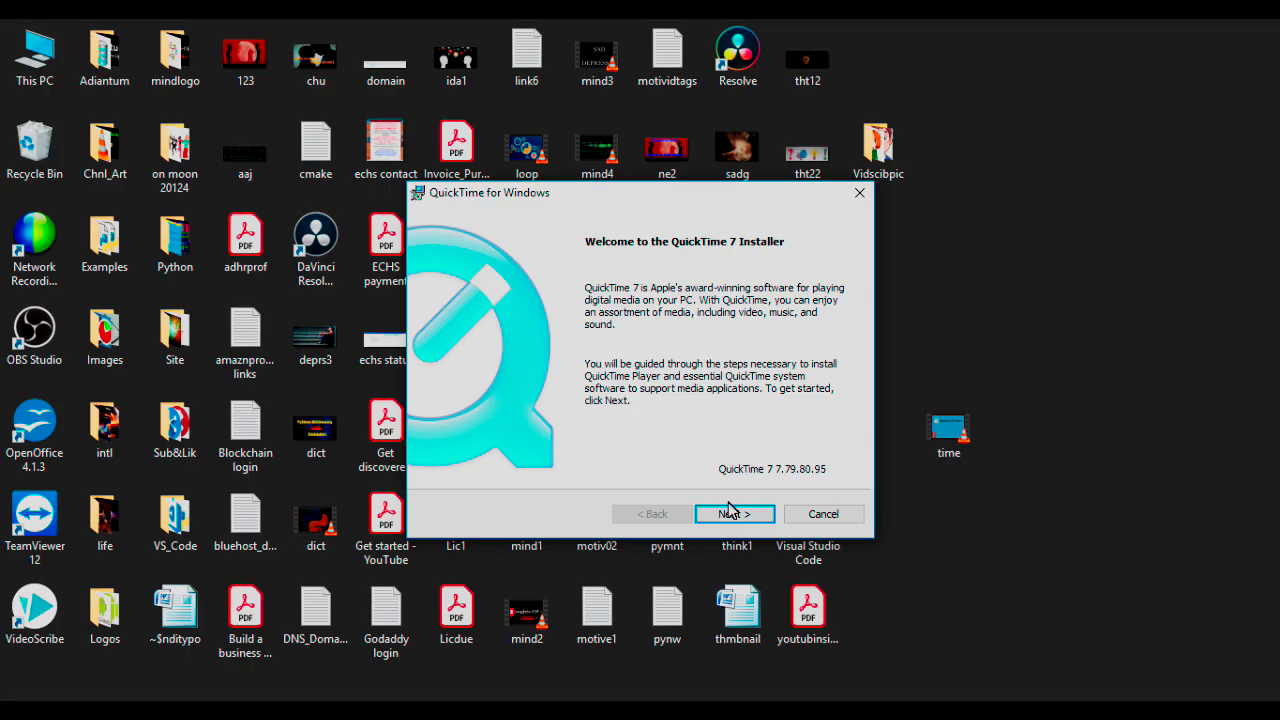
pyautogui.click(731, 516)
pyautogui.click(733, 517)
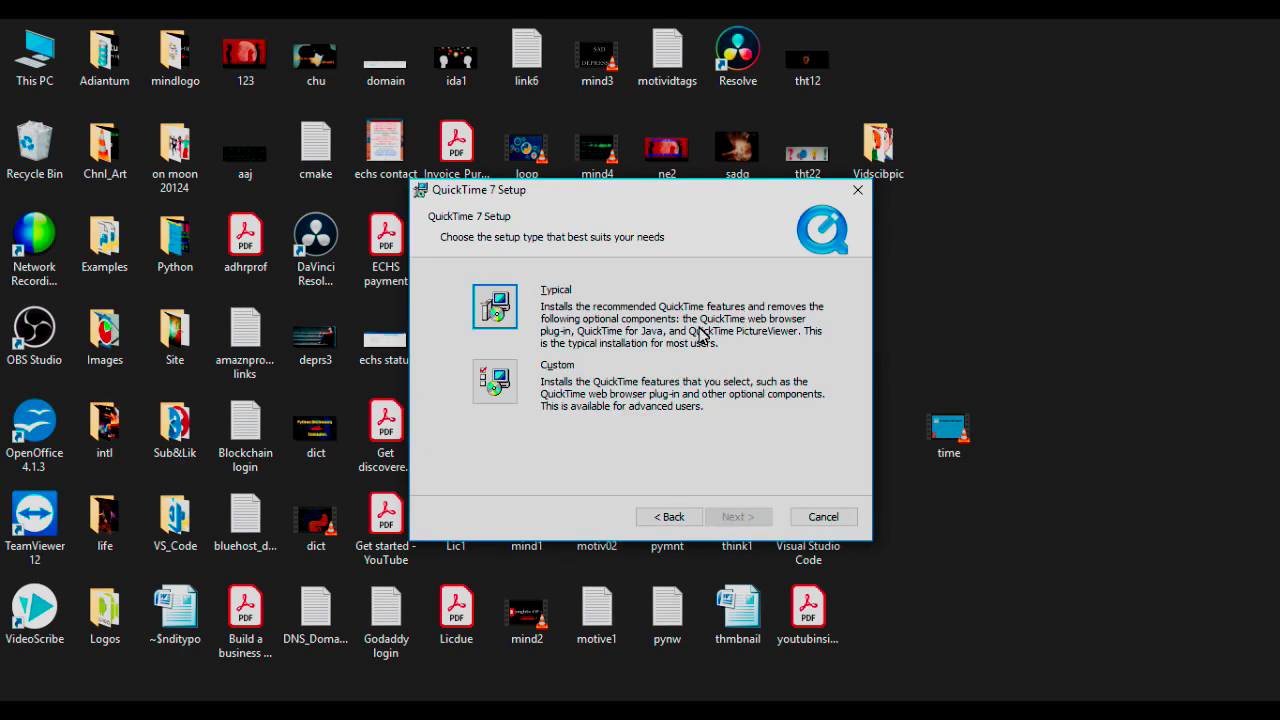
pyautogui.click(630, 327)
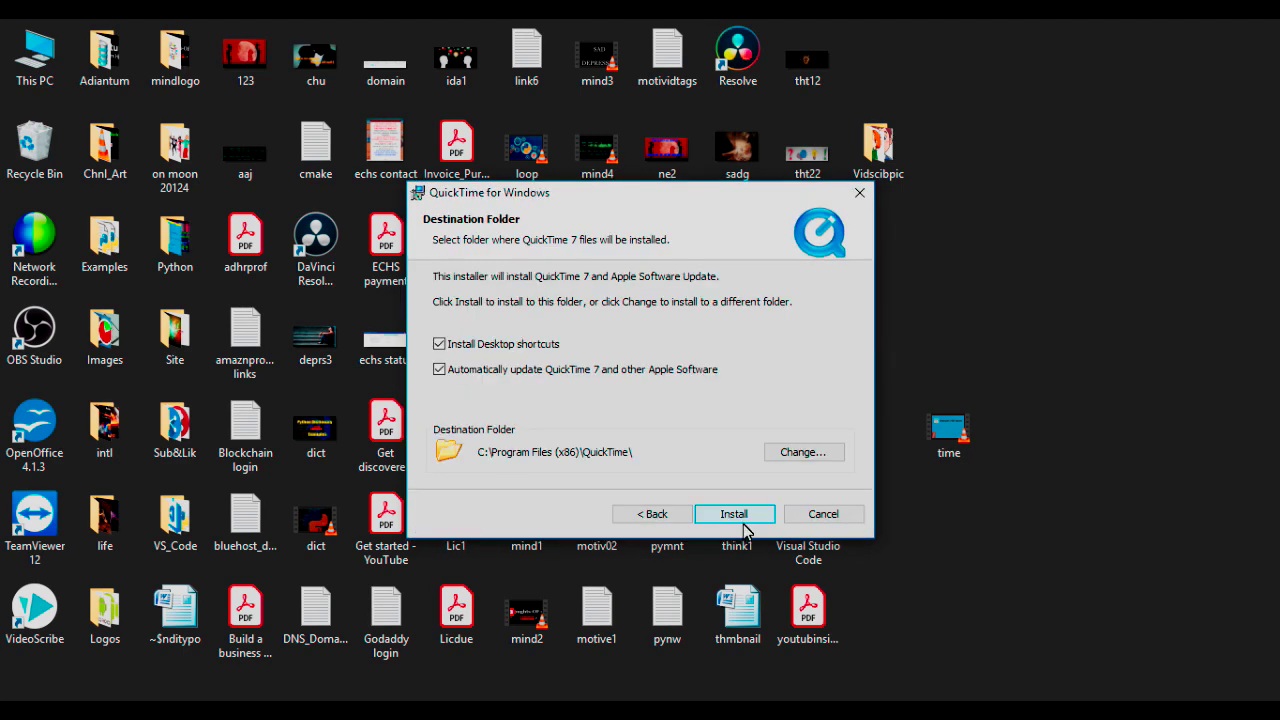
pyautogui.click(740, 516)
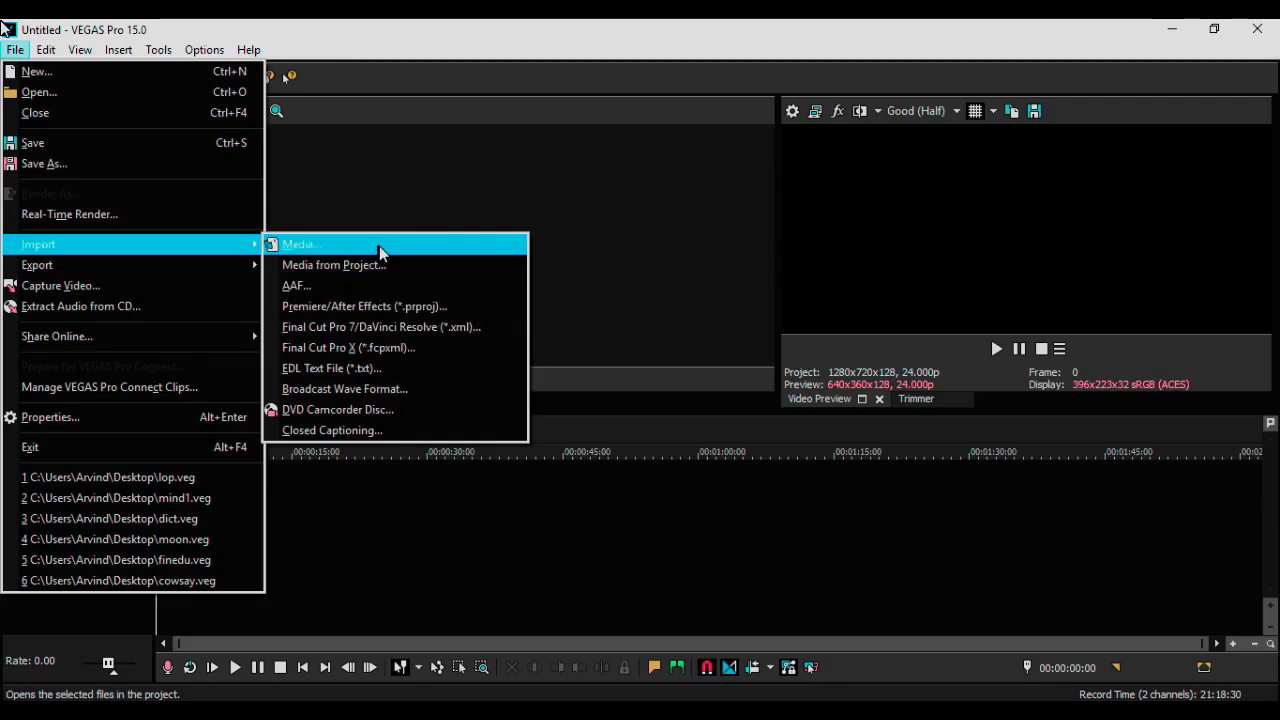
# Try again to import the time video from the desktop into VEGAS Pro, and dismiss the resulting message
pyautogui.click(290, 243)
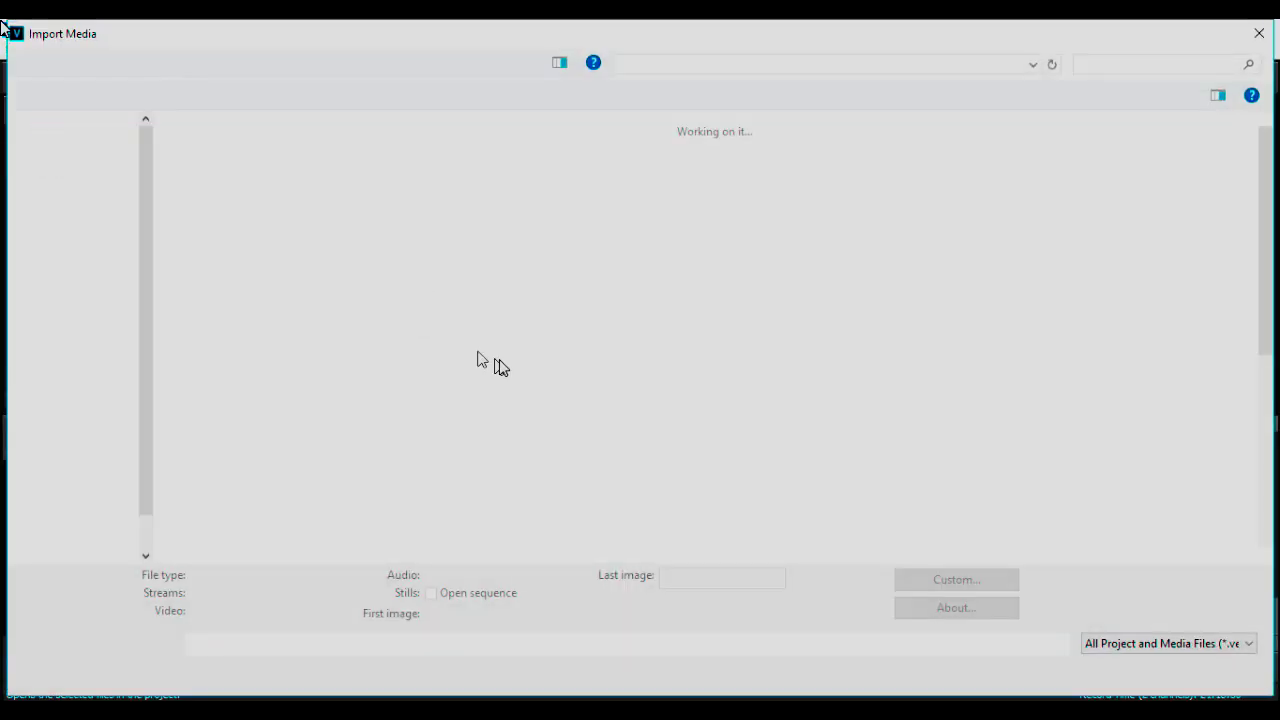
pyautogui.scroll(-3, 1180, 430)
pyautogui.doubleClick(1176, 430)
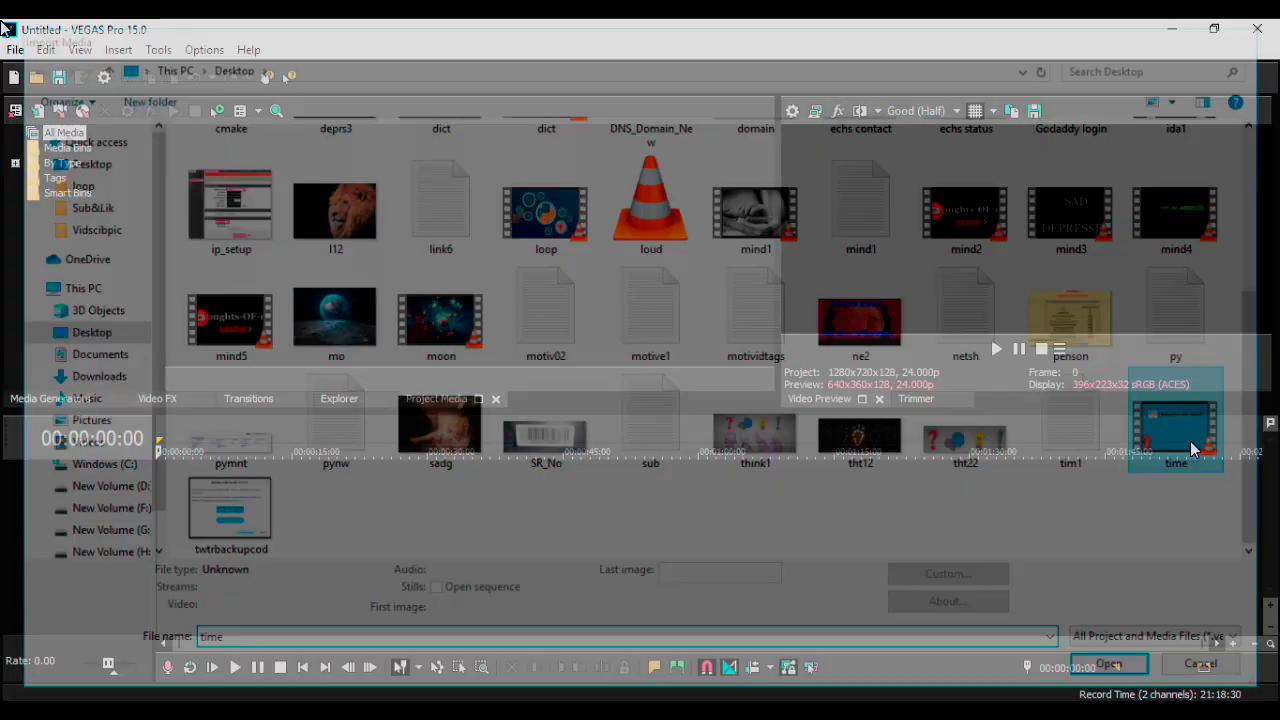
pyautogui.click(612, 307)
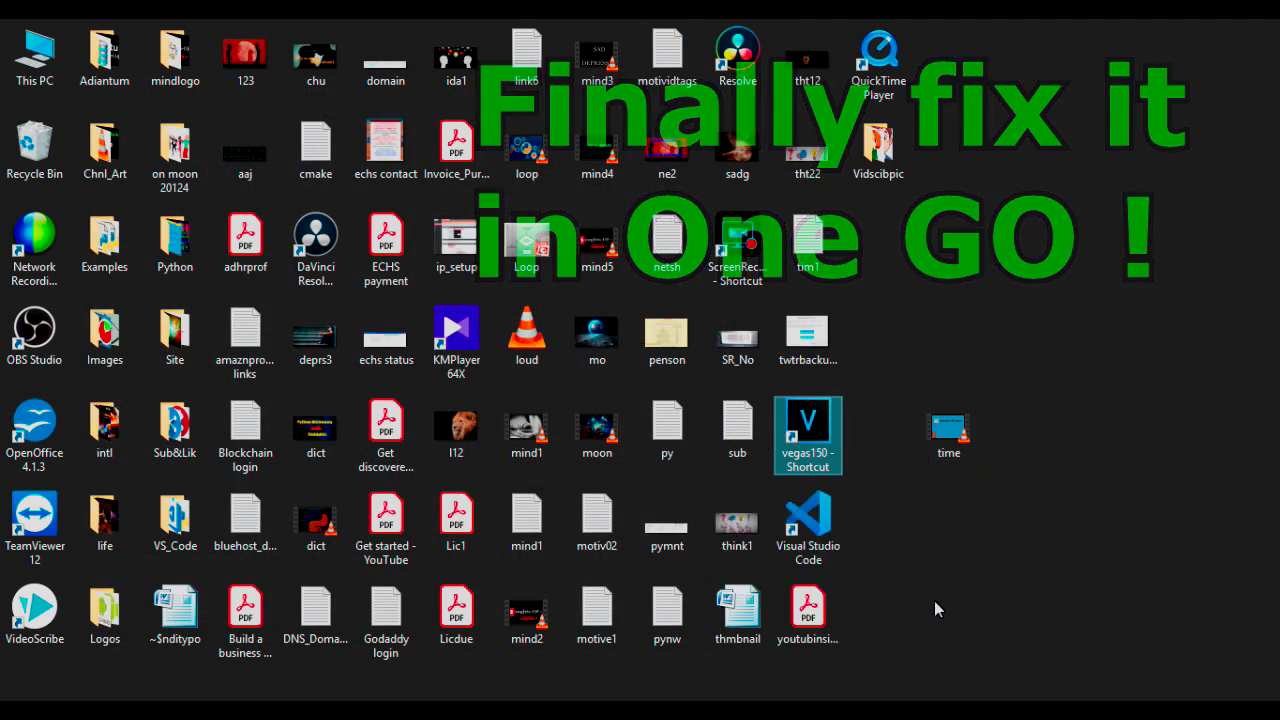
# Try to import the time1 video from the Thtofmind folder into VEGAS Pro, and open the error details
pyautogui.click(935, 606)
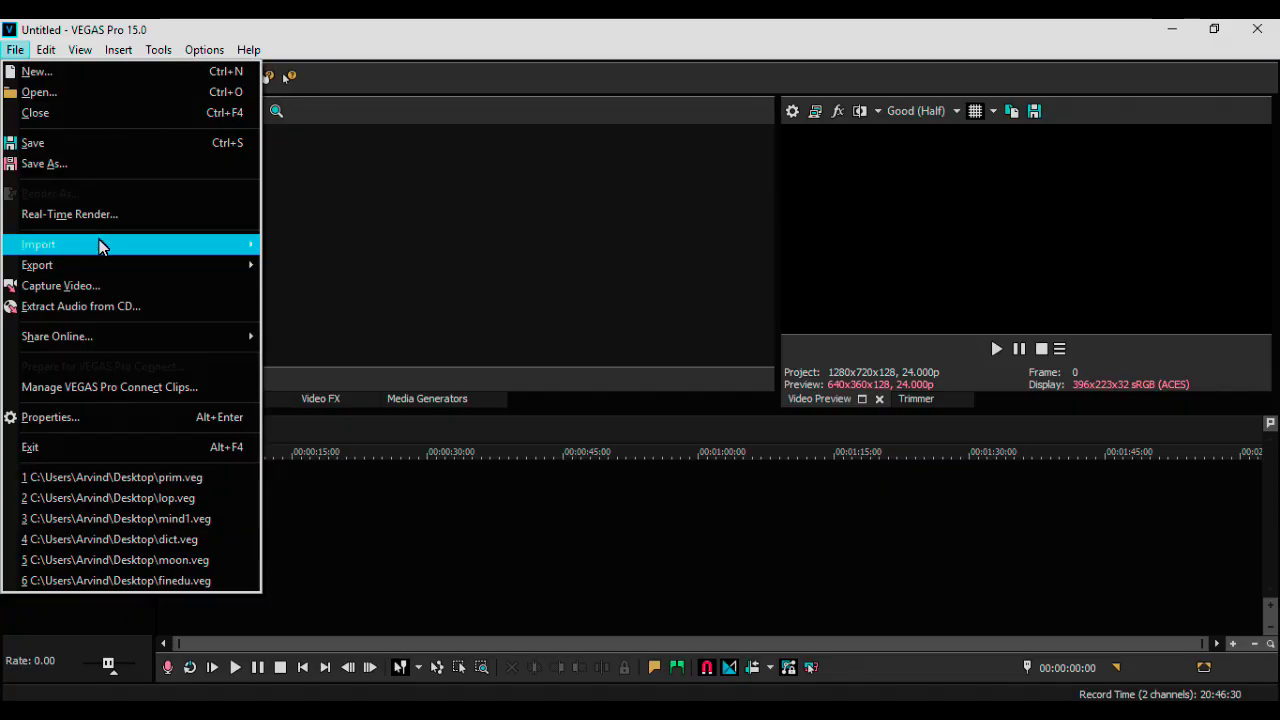
pyautogui.moveTo(100, 246)
pyautogui.click(330, 245)
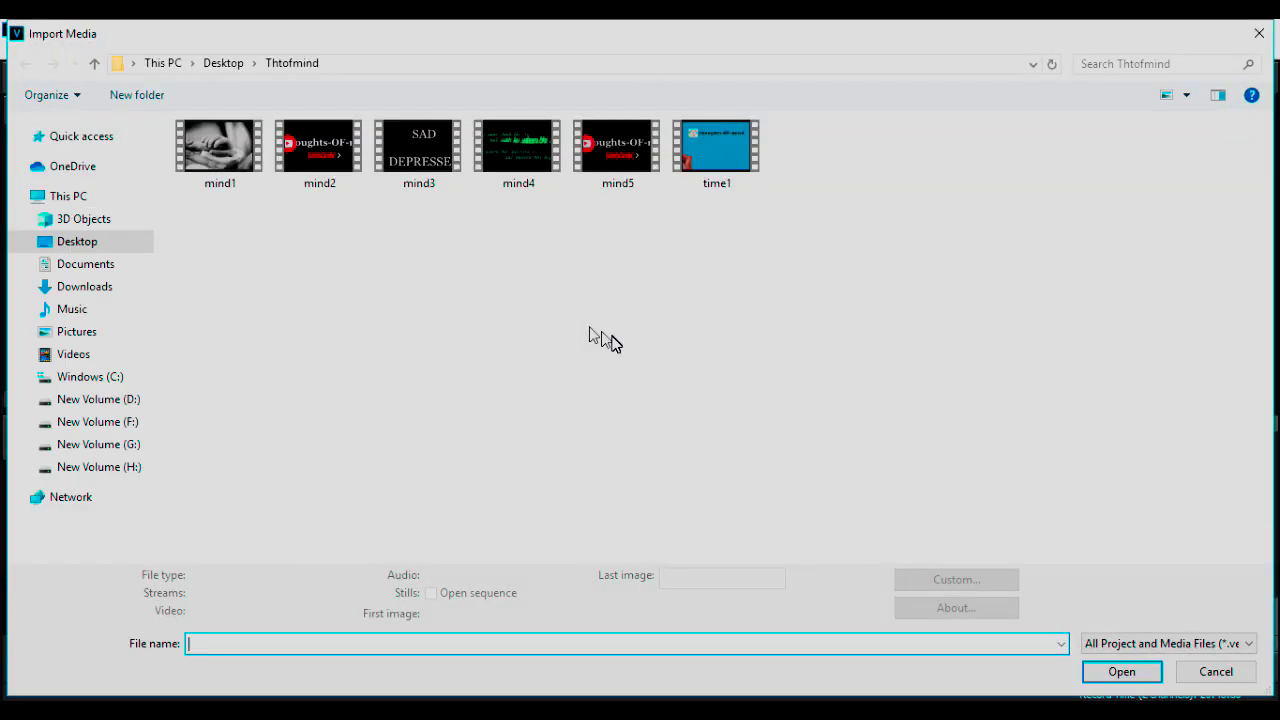
pyautogui.doubleClick(731, 170)
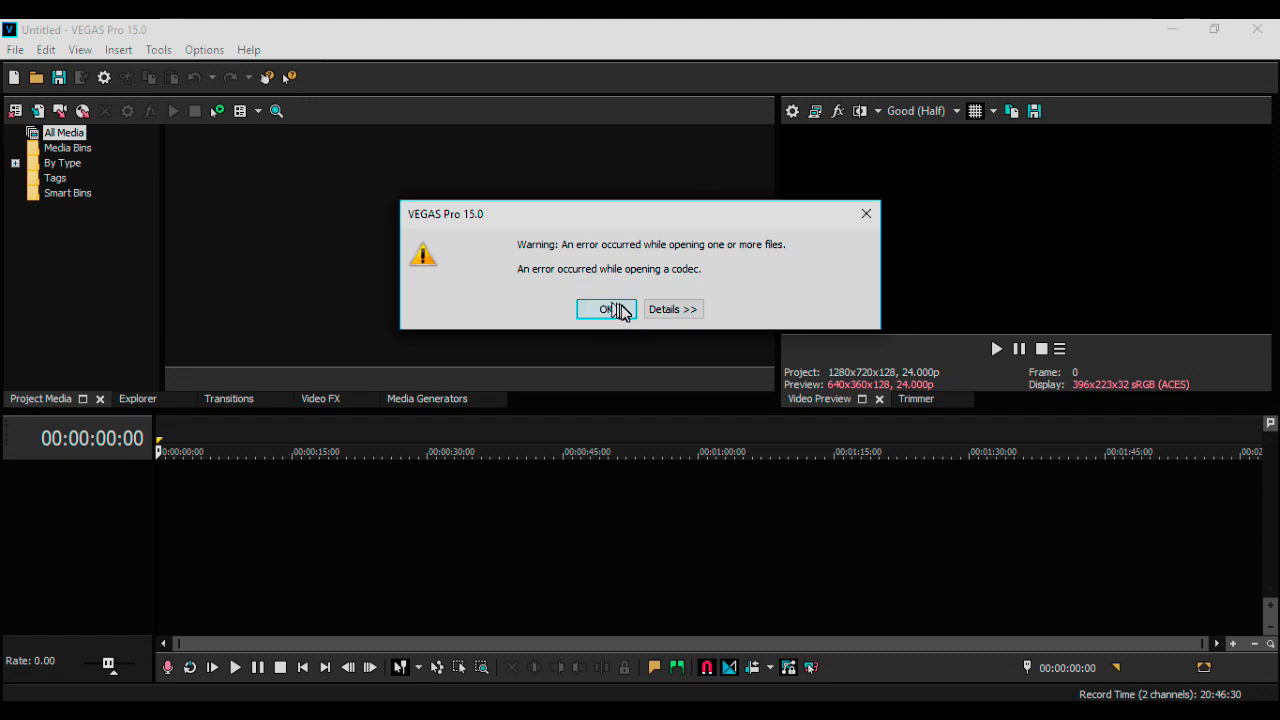
pyautogui.click(659, 311)
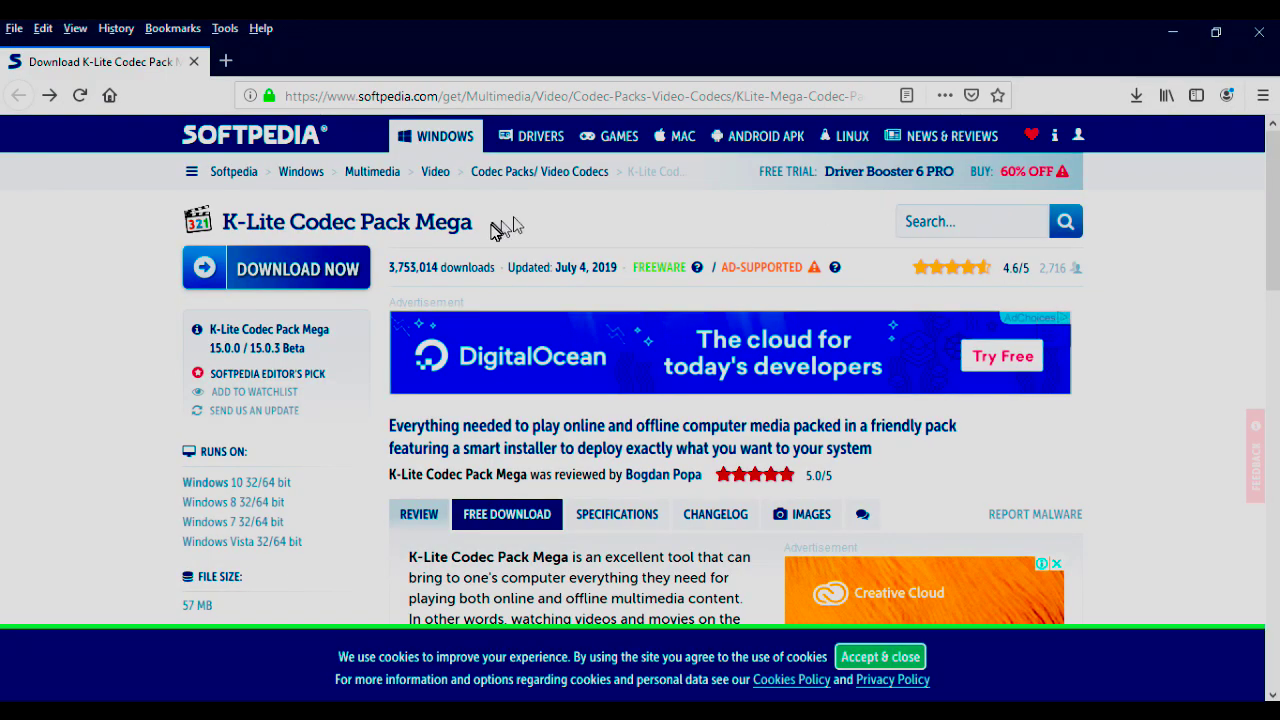
# Highlight the K-Lite Codec Pack Mega title on Softpedia and start downloading the package
pyautogui.moveTo(493, 229); pyautogui.dragTo(208, 225)
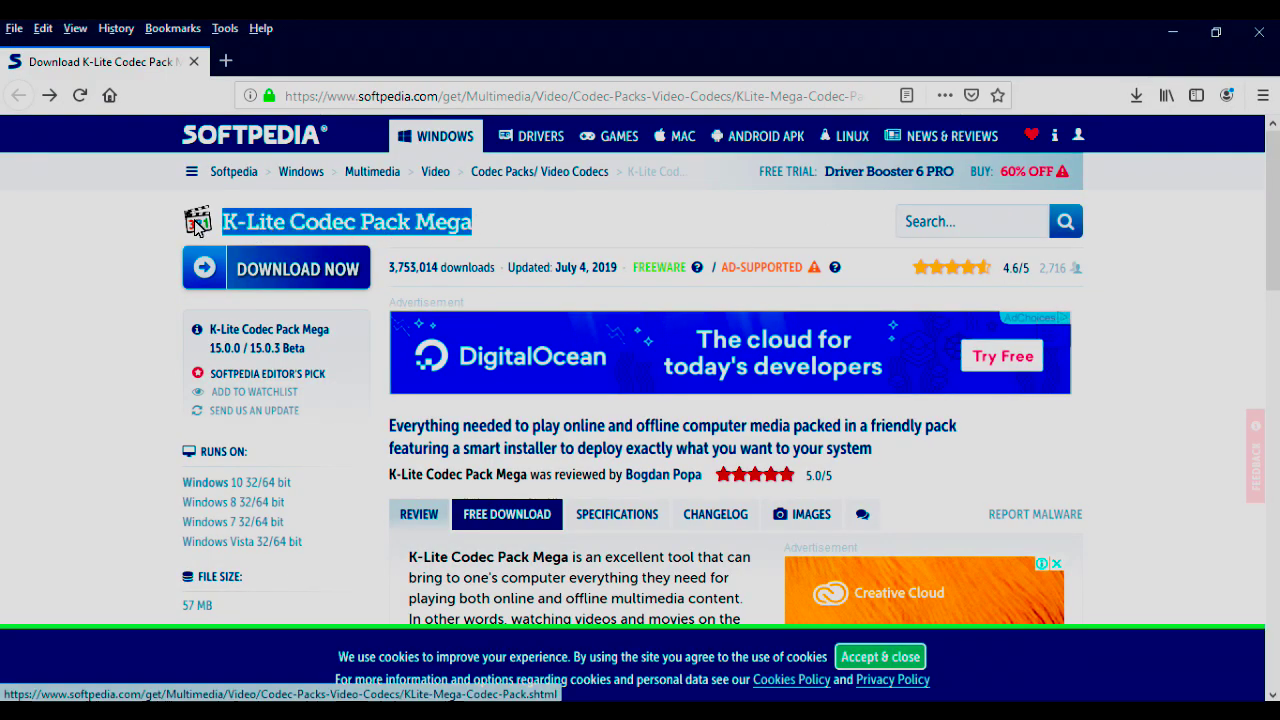
pyautogui.click(320, 271)
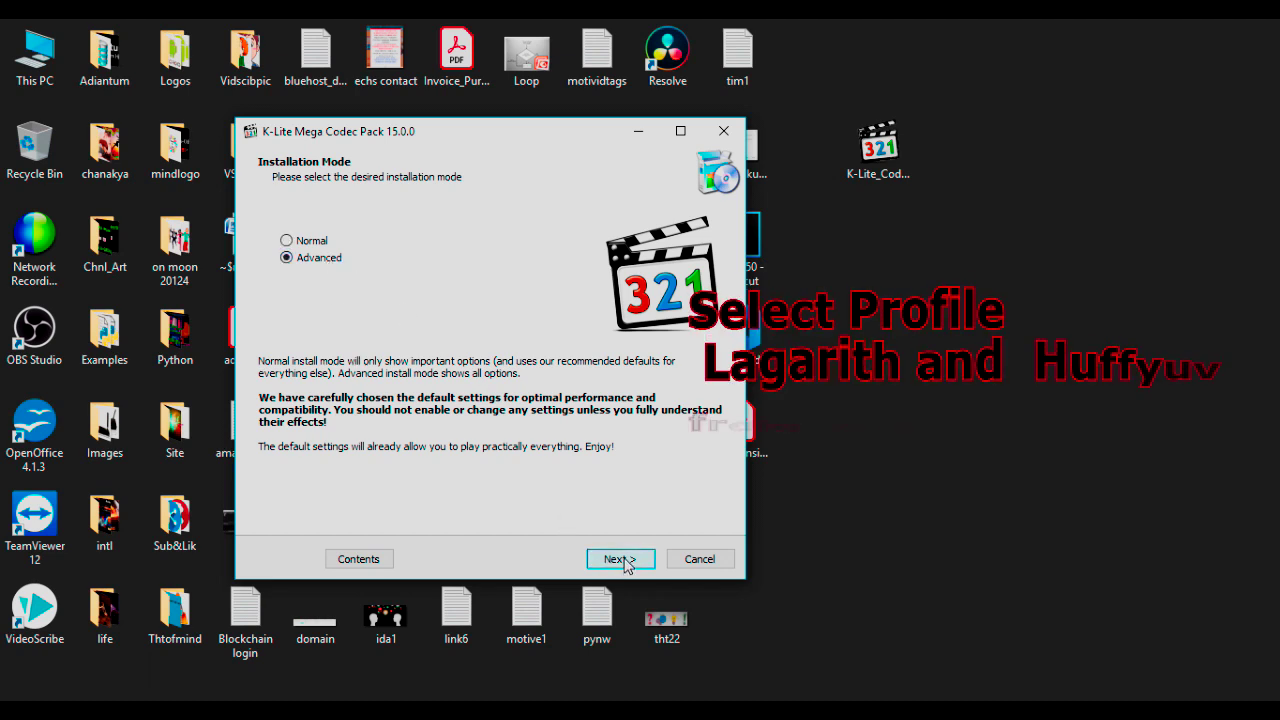
# Set up K-Lite Mega Codec Pack in Advanced mode, selecting Lagarith and huffyuv under VFW video codecs
pyautogui.click(608, 563)
pyautogui.click(620, 563)
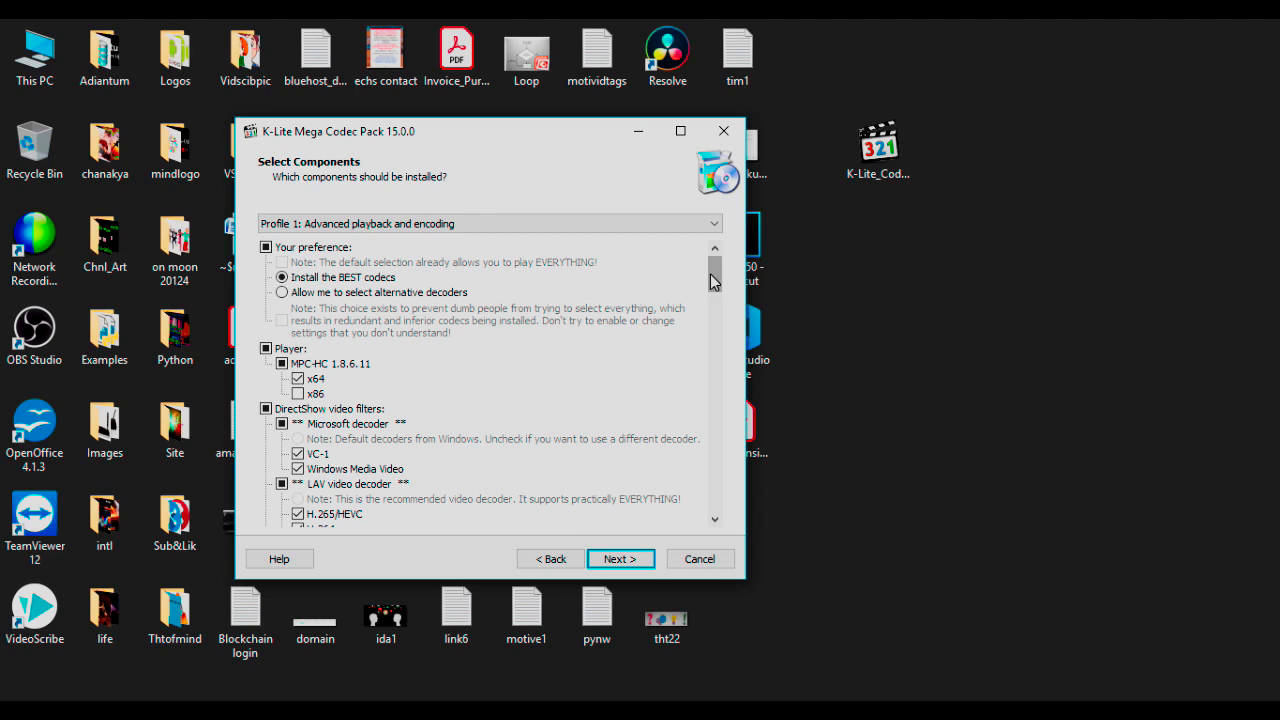
pyautogui.scroll(-15, 298, 462)
pyautogui.click(298, 462)
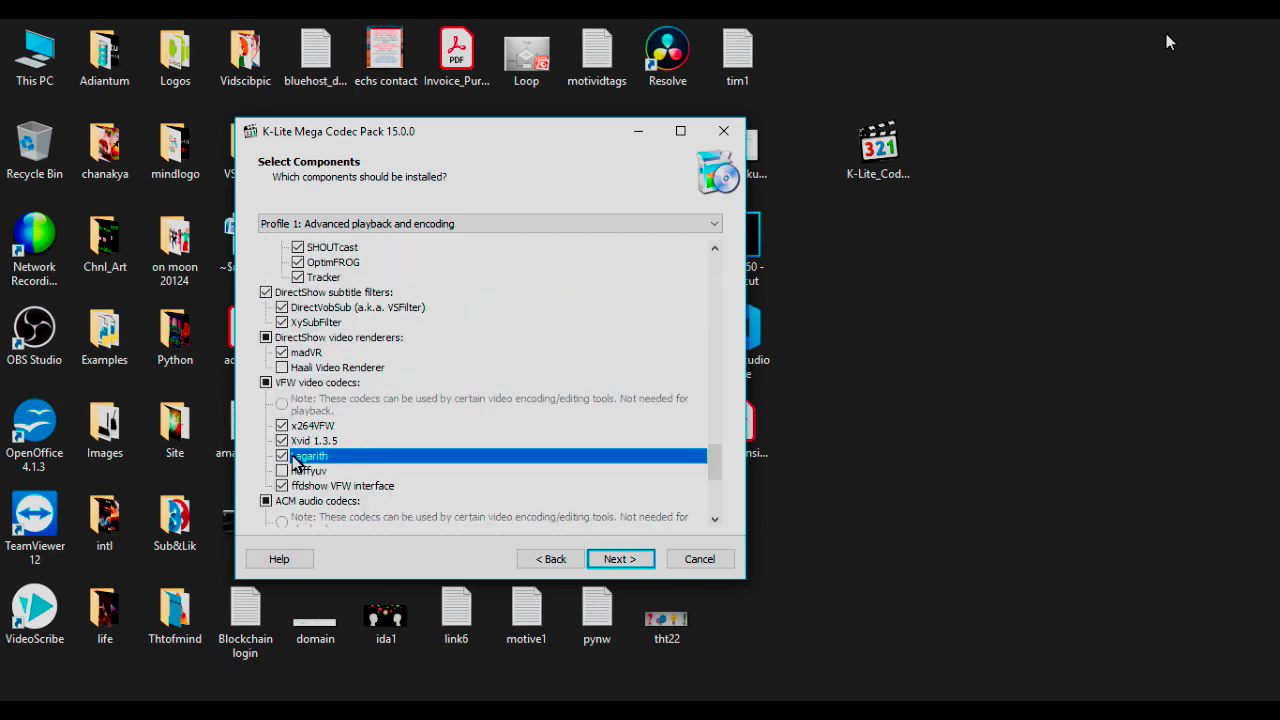
pyautogui.click(282, 457)
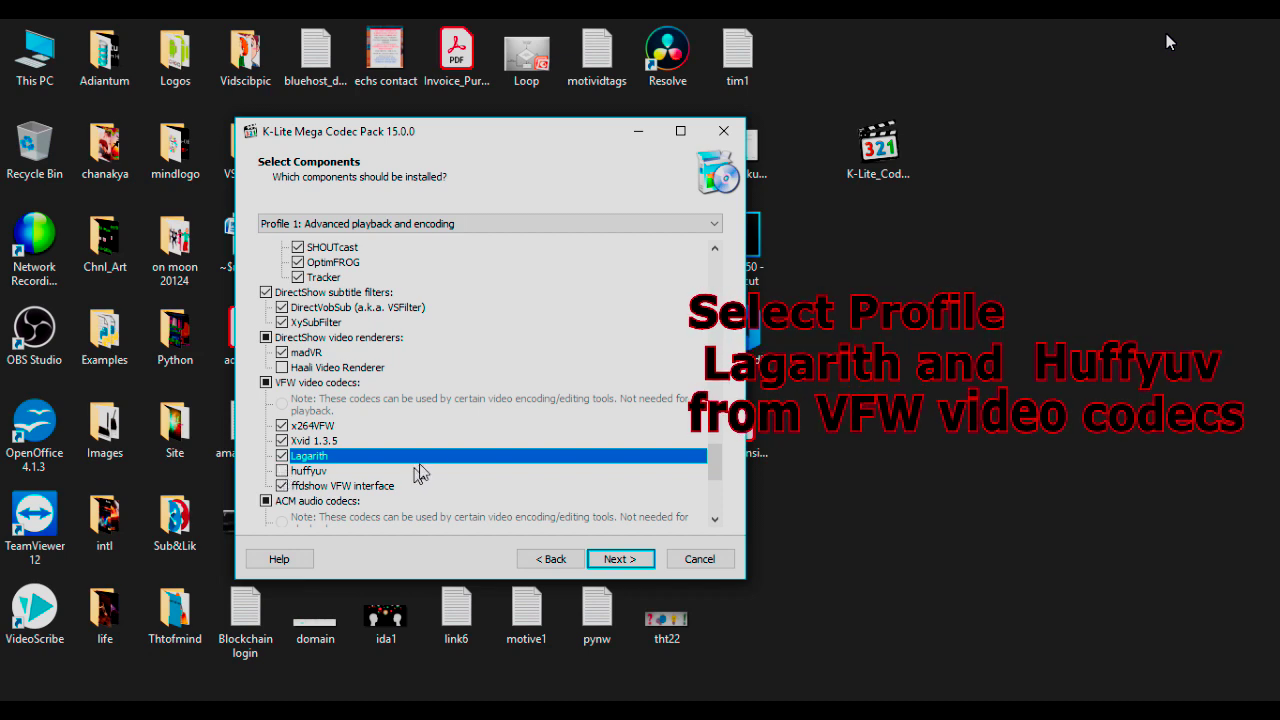
pyautogui.click(283, 471)
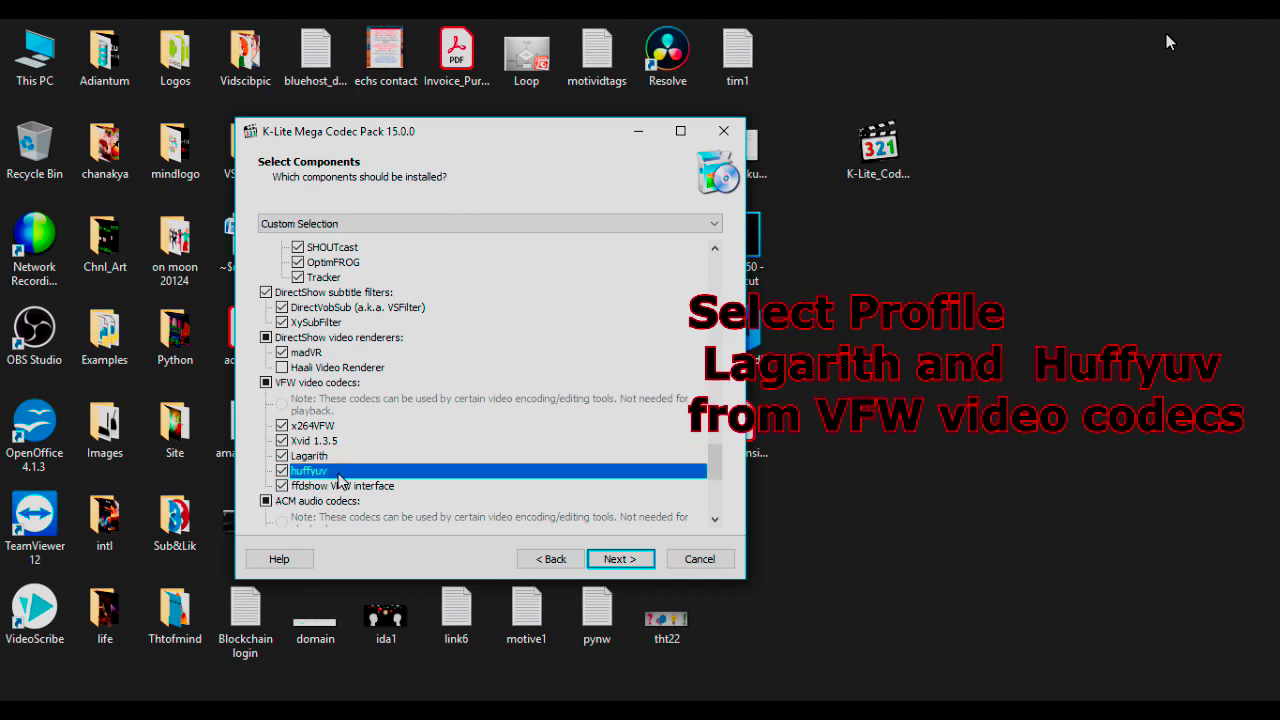
# Accept the selected codec components and keep K-Lite Codec Pack as the Start Menu folder
pyautogui.scroll(-5, 583, 477)
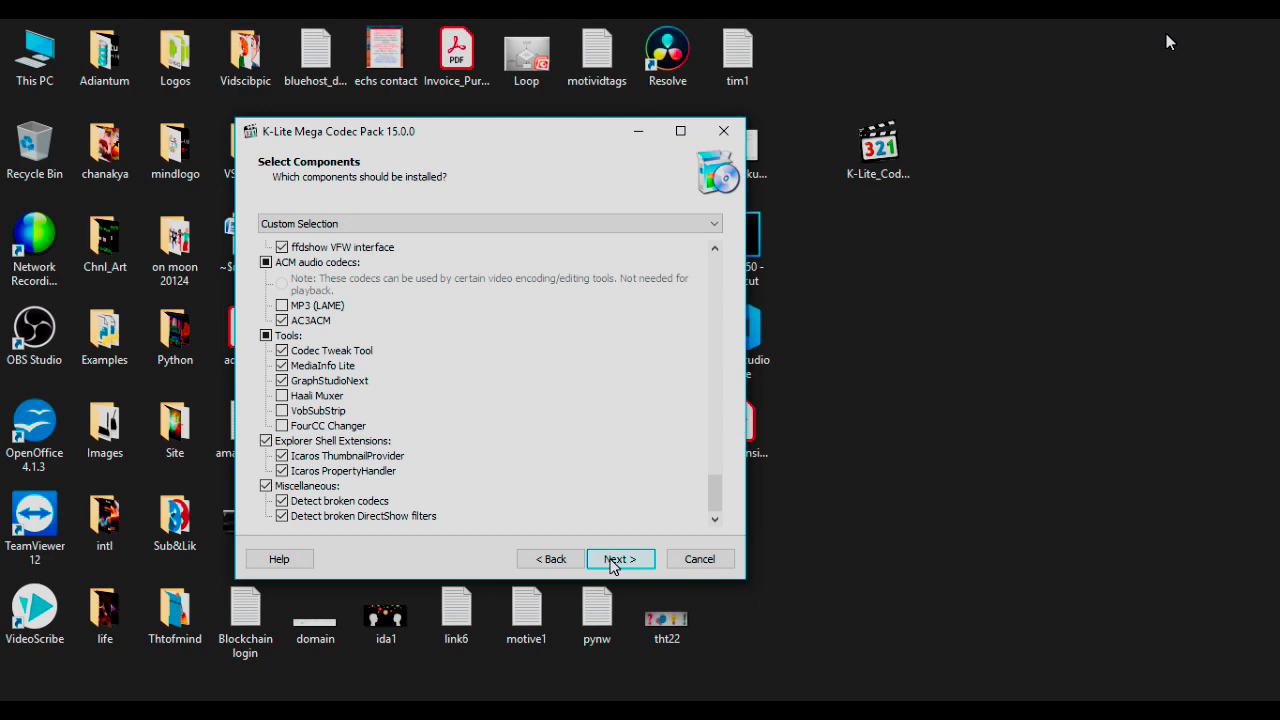
pyautogui.click(612, 562)
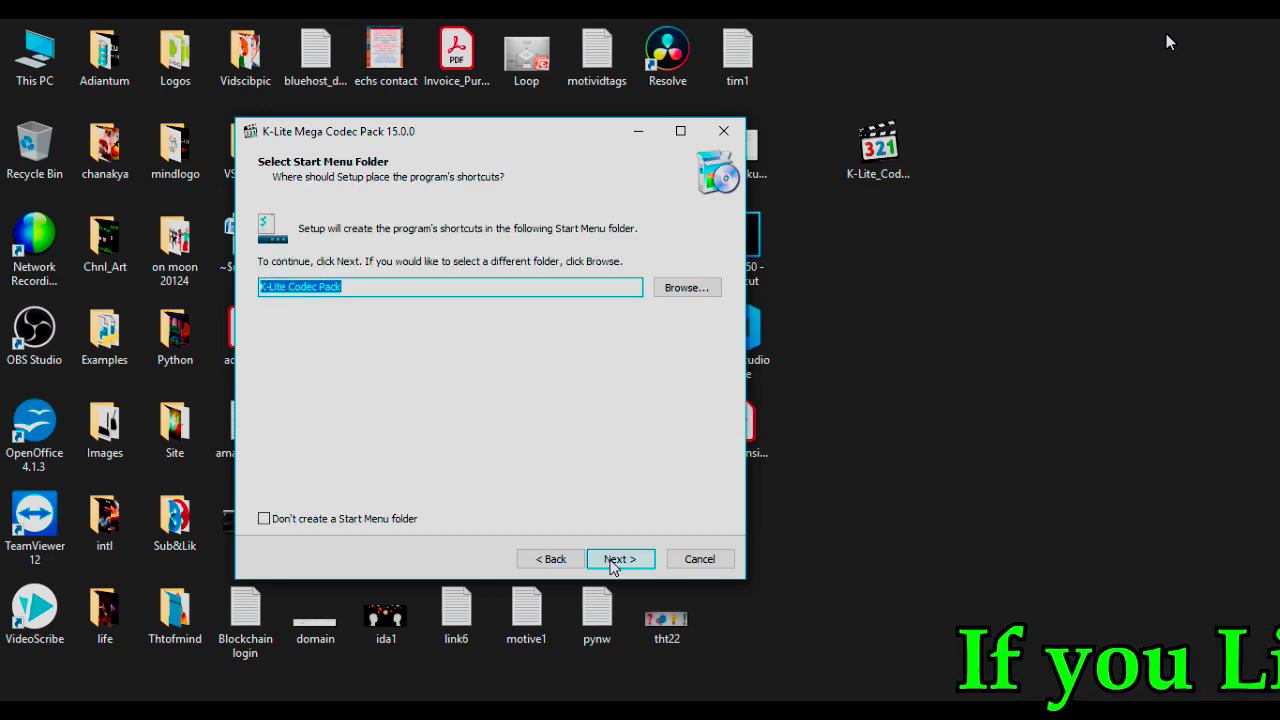
pyautogui.click(612, 562)
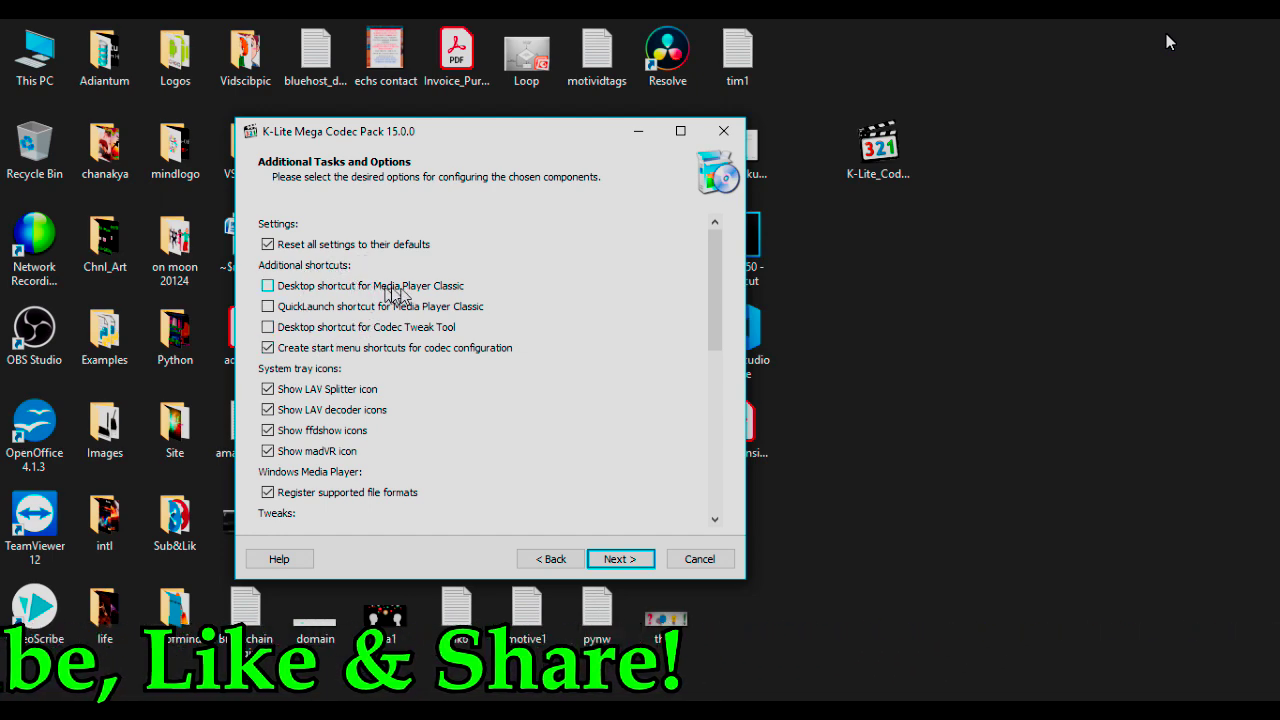
# Turn off Show configuration tips and Show optional offer among the additional tasks, and continue the setup
pyautogui.scroll(-10, 380, 312)
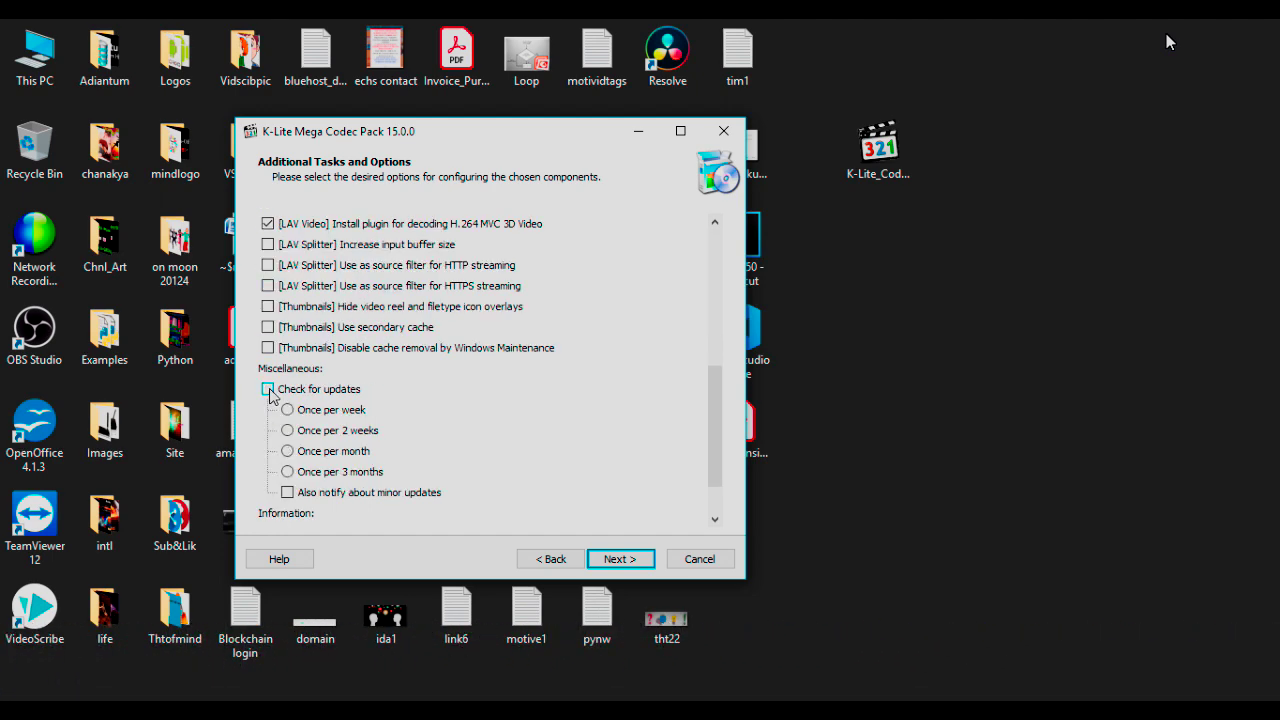
pyautogui.moveTo(708, 481); pyautogui.dragTo(720, 515)
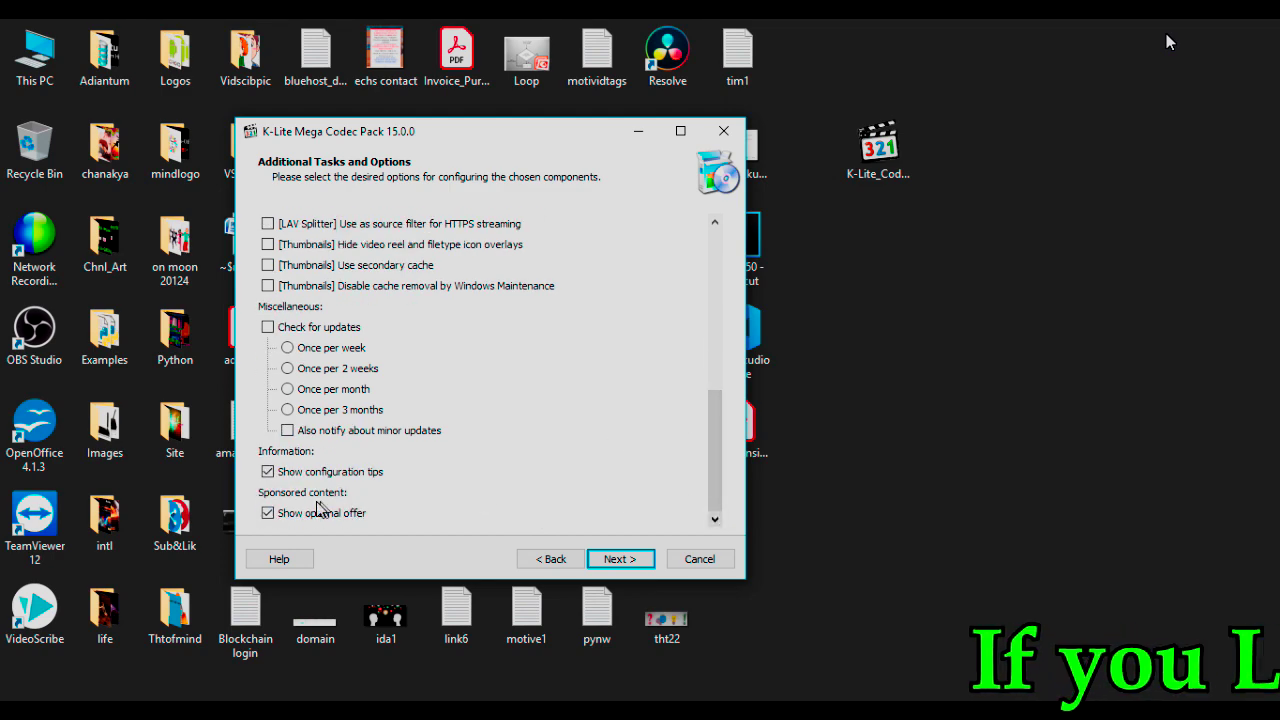
pyautogui.click(267, 472)
pyautogui.click(267, 513)
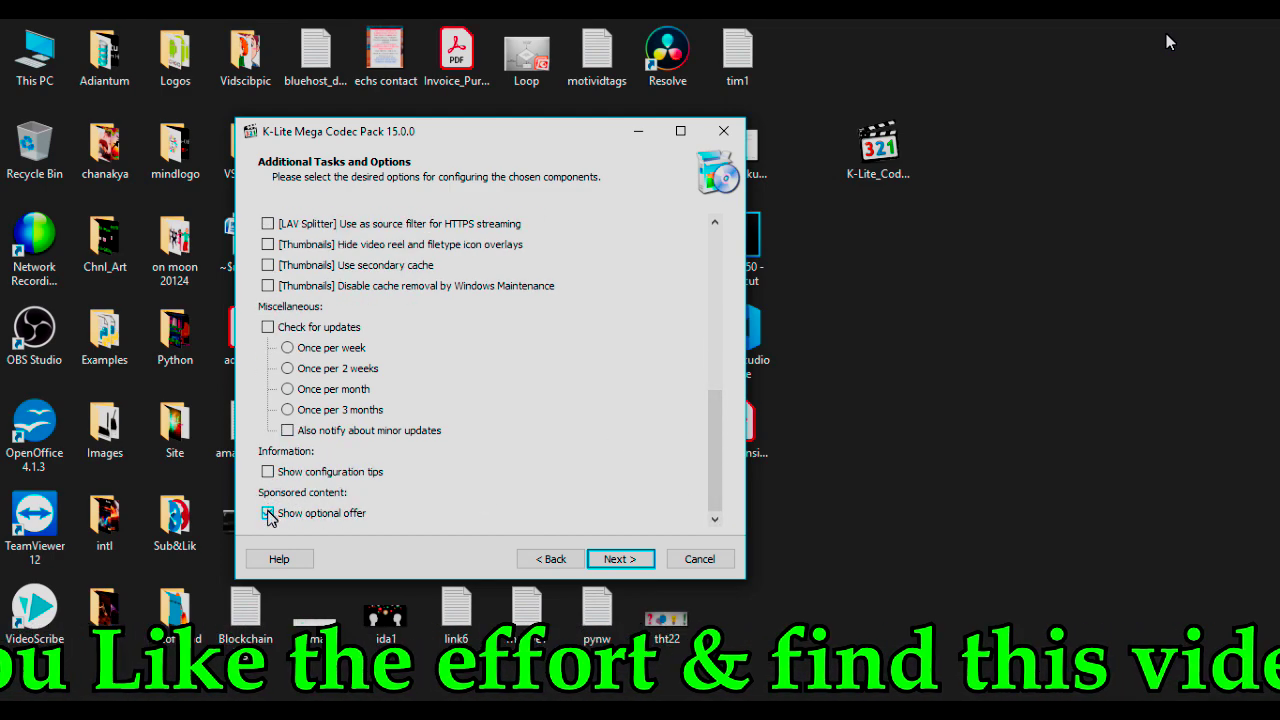
pyautogui.scroll(3, 526, 509)
pyautogui.click(622, 561)
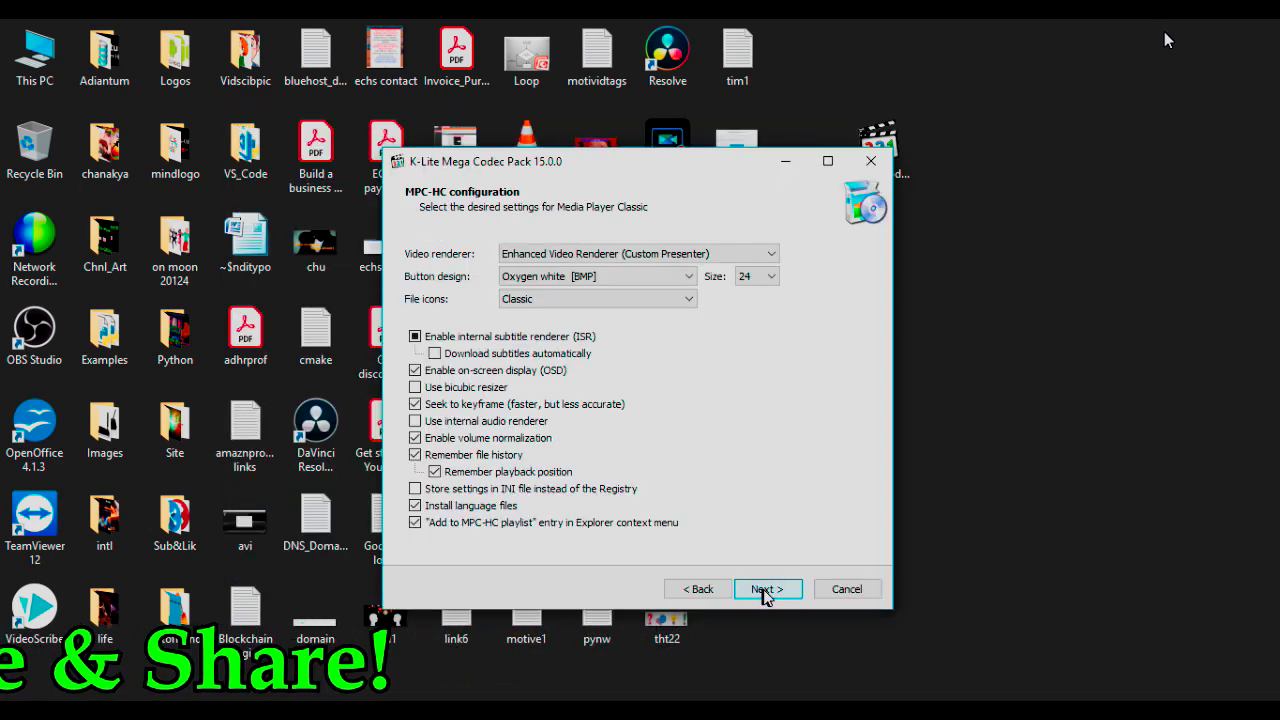
# Keep the offered MPC-HC, hardware acceleration and language settings, with Media Player Classic (x64) as the player for file associations
pyautogui.click(766, 590)
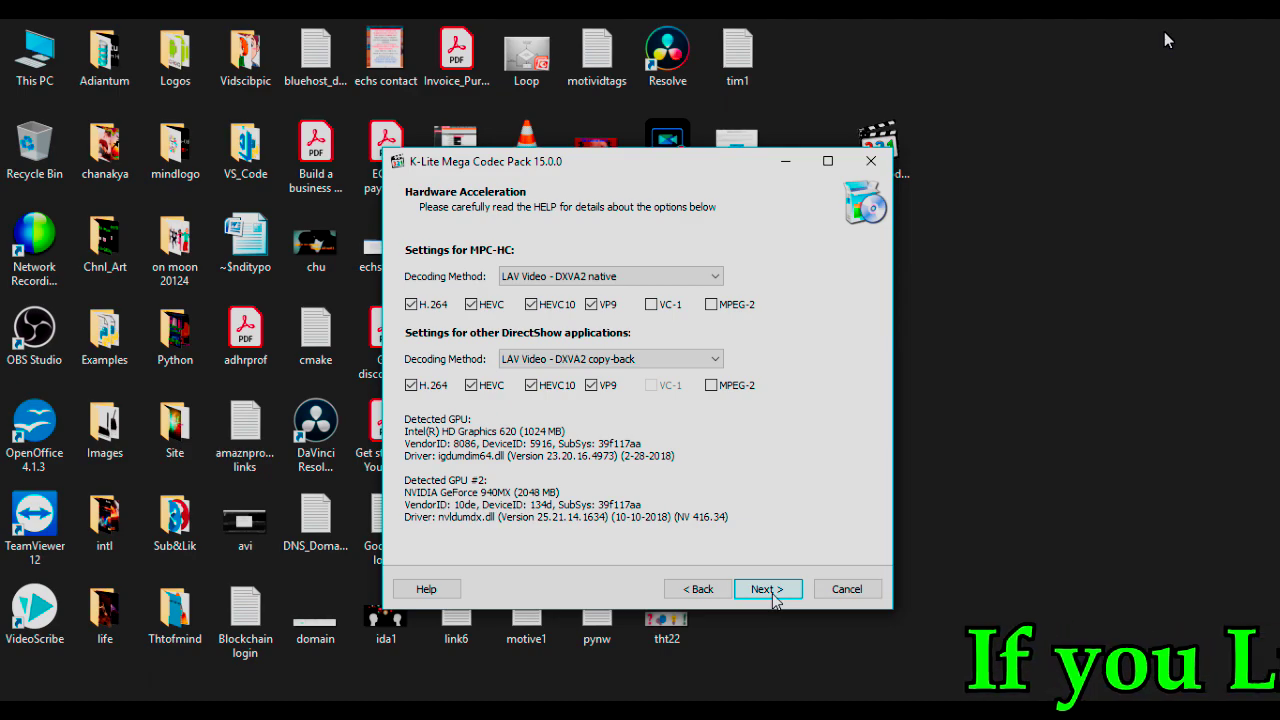
pyautogui.click(768, 589)
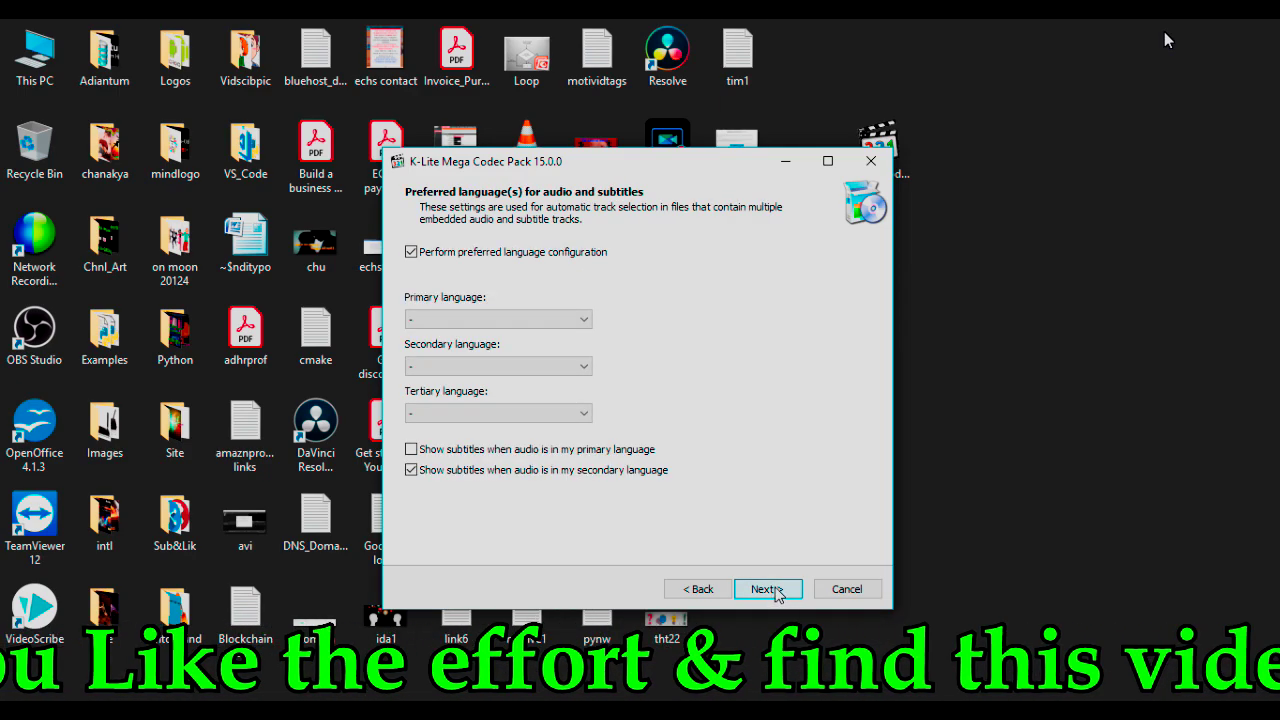
pyautogui.click(766, 589)
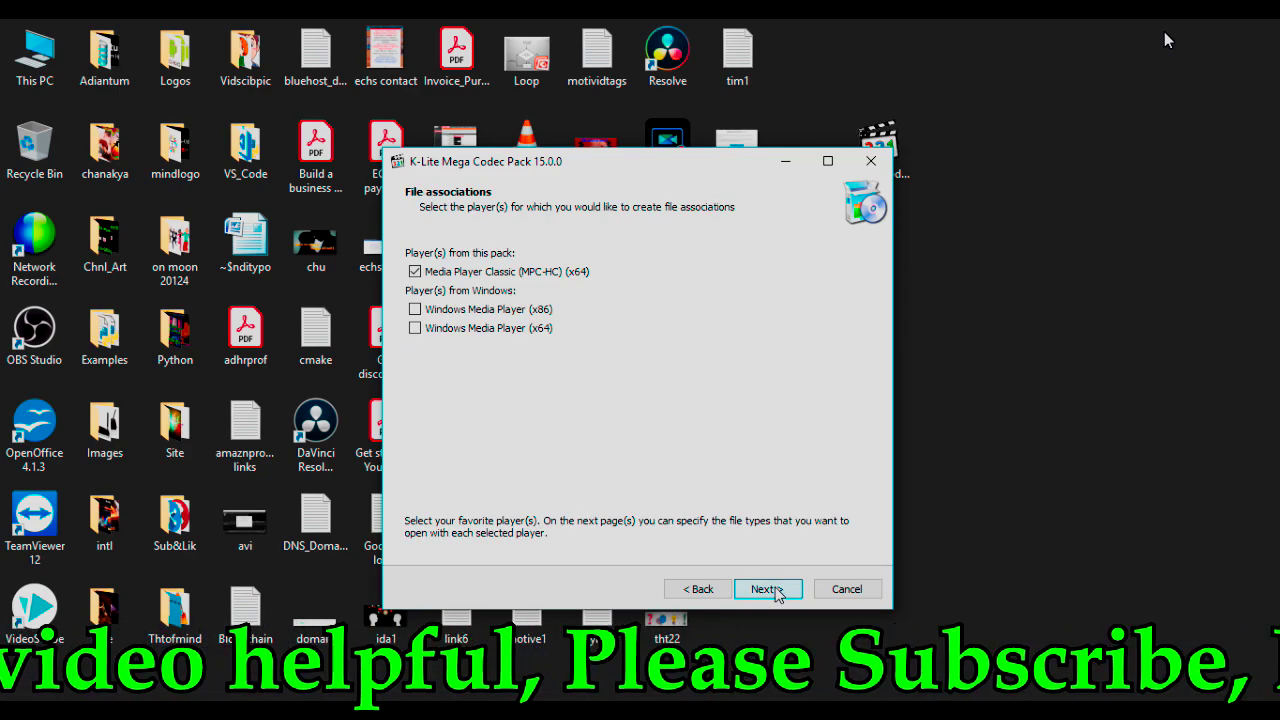
pyautogui.click(776, 590)
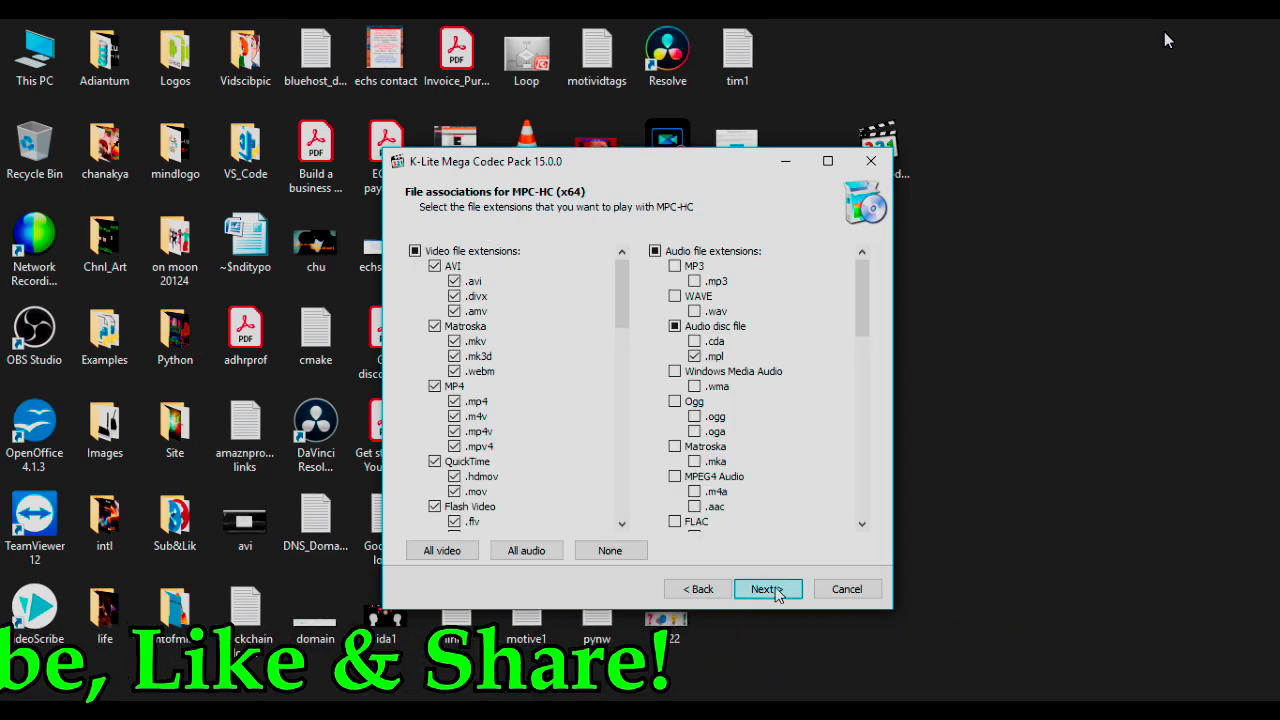
# Associate all video file extensions with MPC-HC and, keeping Stereo audio output, enable thumbnails for all listed extensions
pyautogui.click(435, 551)
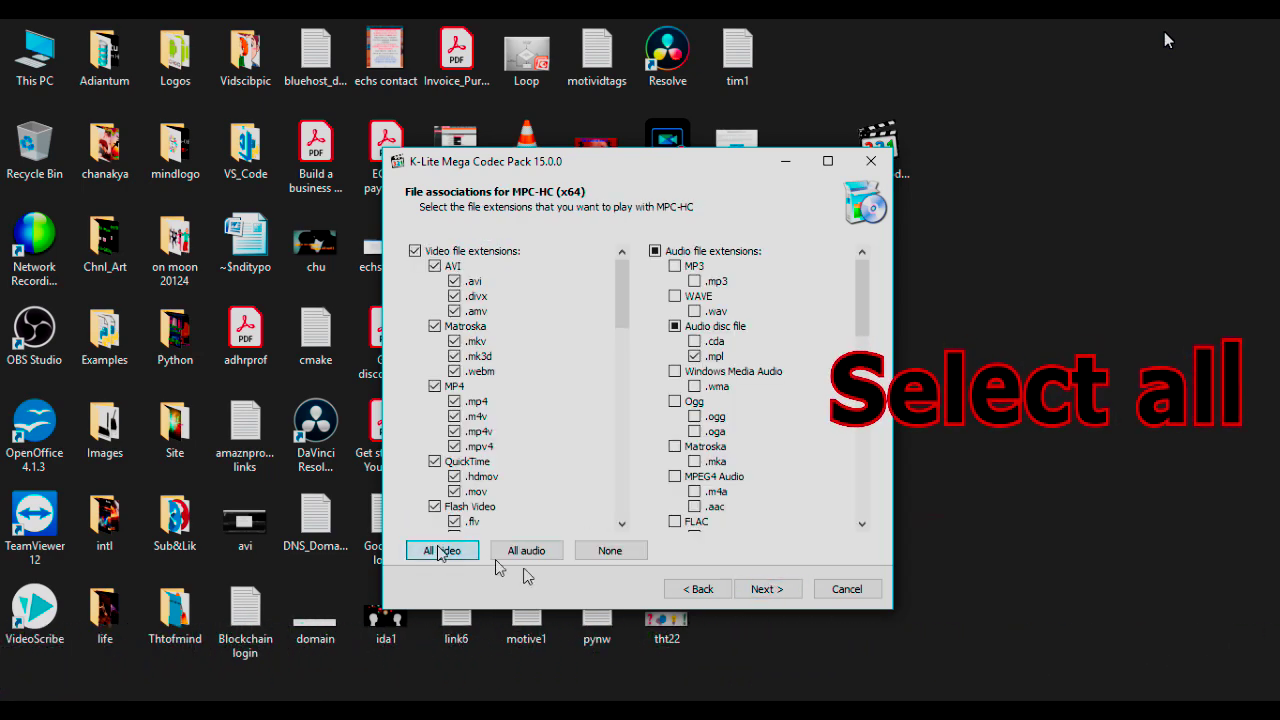
pyautogui.click(765, 590)
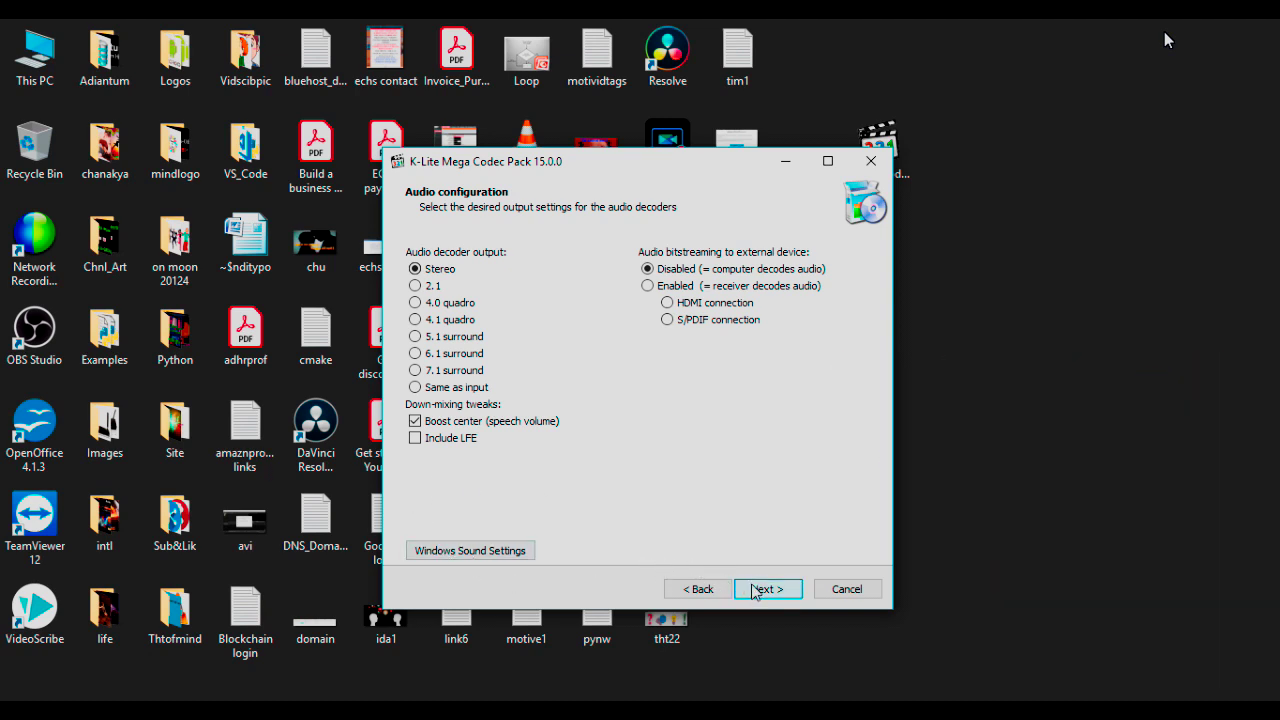
pyautogui.click(765, 589)
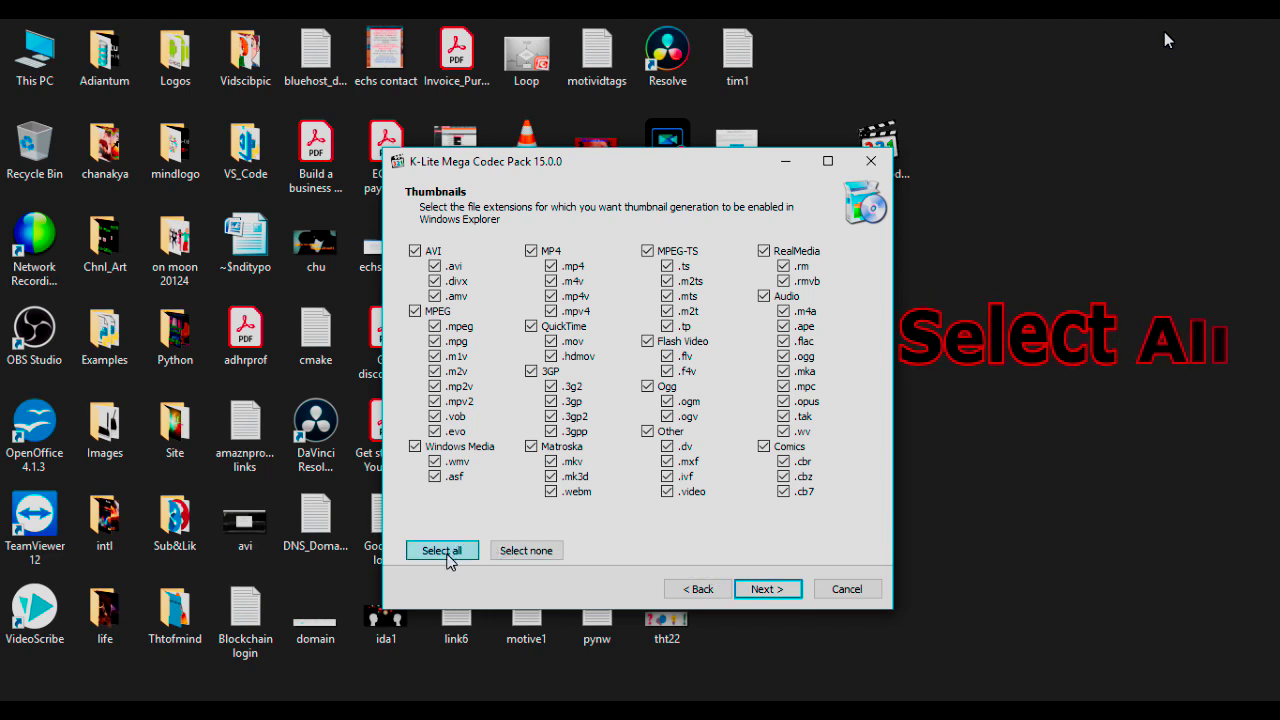
pyautogui.click(767, 590)
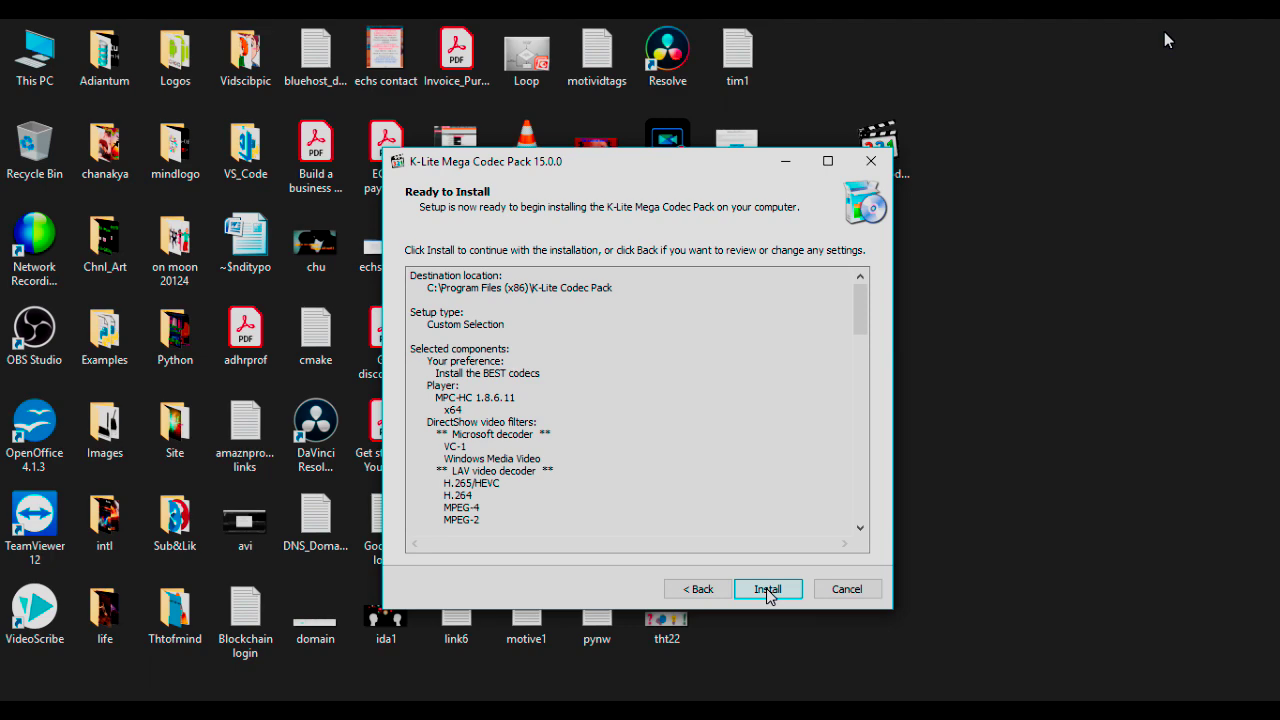
# Install K-Lite Mega Codec Pack and finish the setup with Update Microsoft DirectX enabled
pyautogui.click(767, 590)
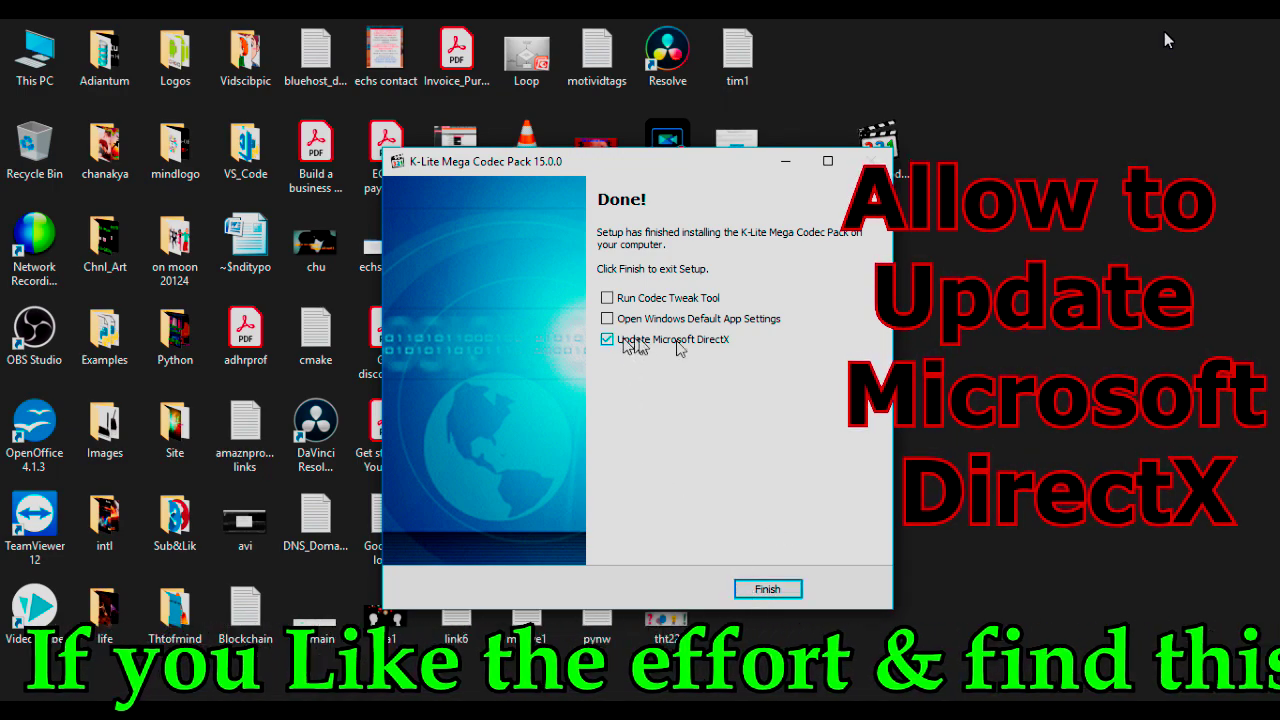
pyautogui.click(765, 590)
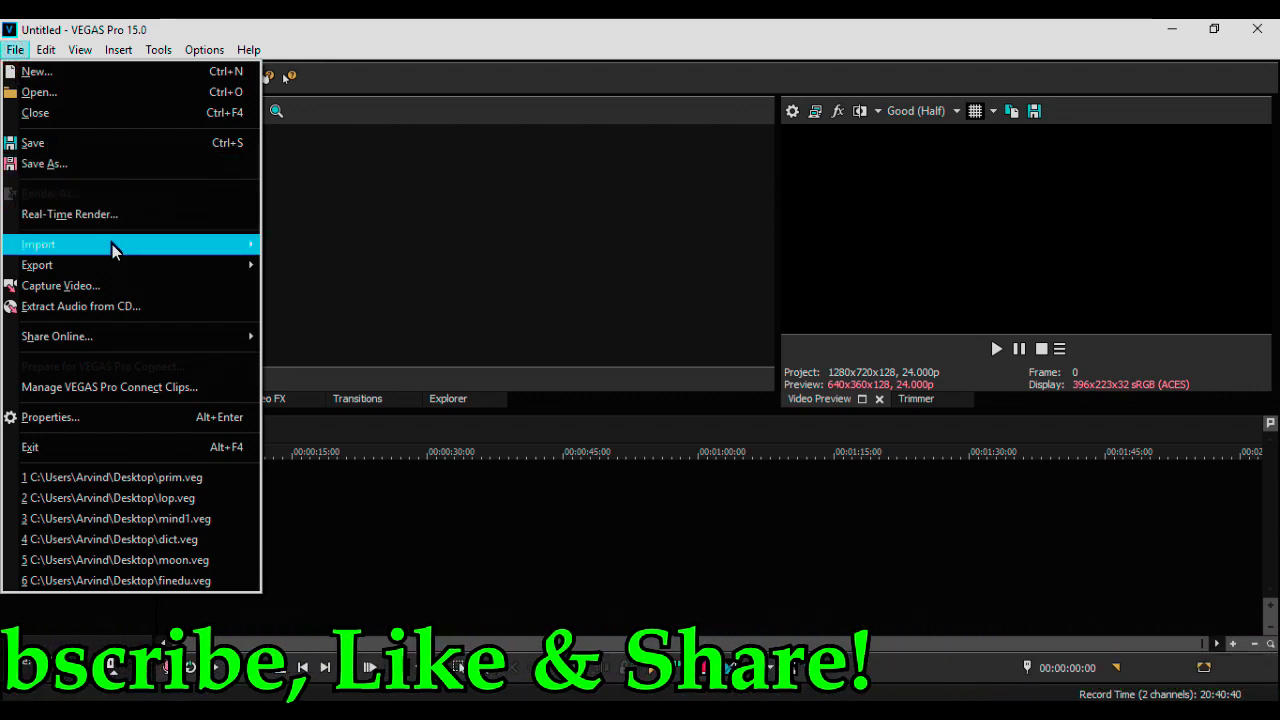
# In VEGAS Pro, import time1 from the Thtofmind folder and place it on the timeline without matching the project video settings
pyautogui.moveTo(114, 247)
pyautogui.click(290, 245)
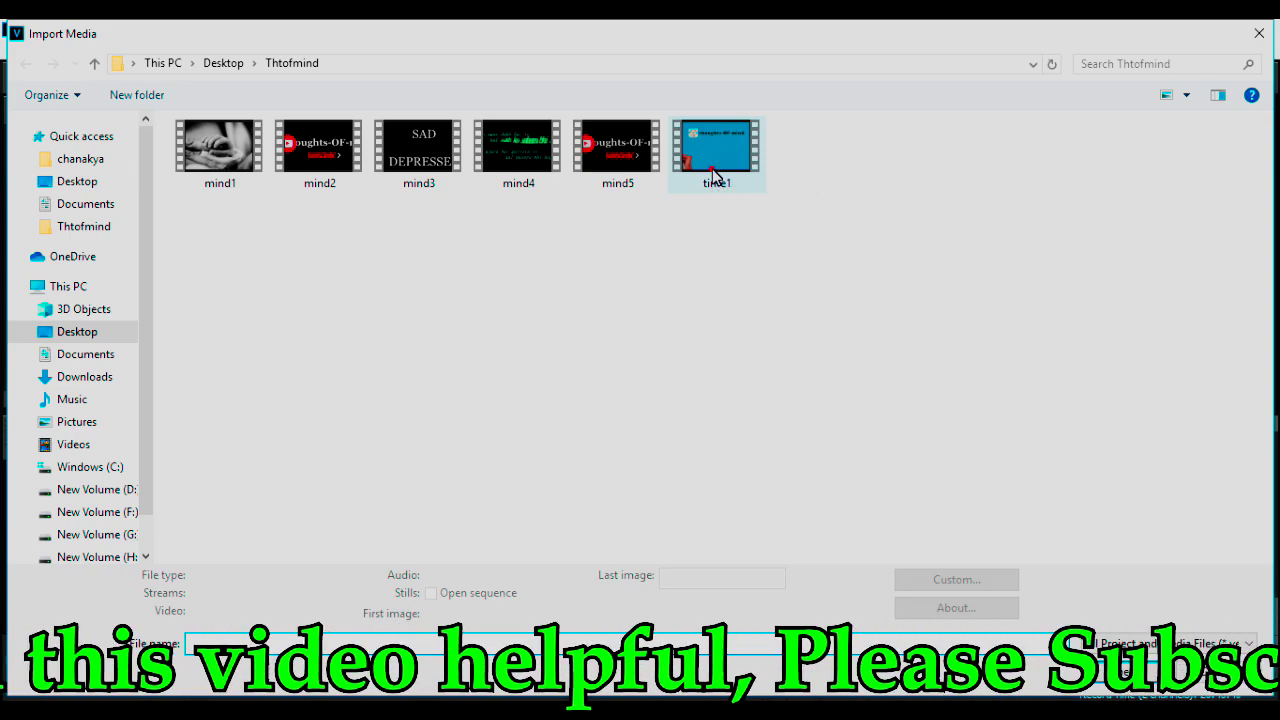
pyautogui.doubleClick(714, 170)
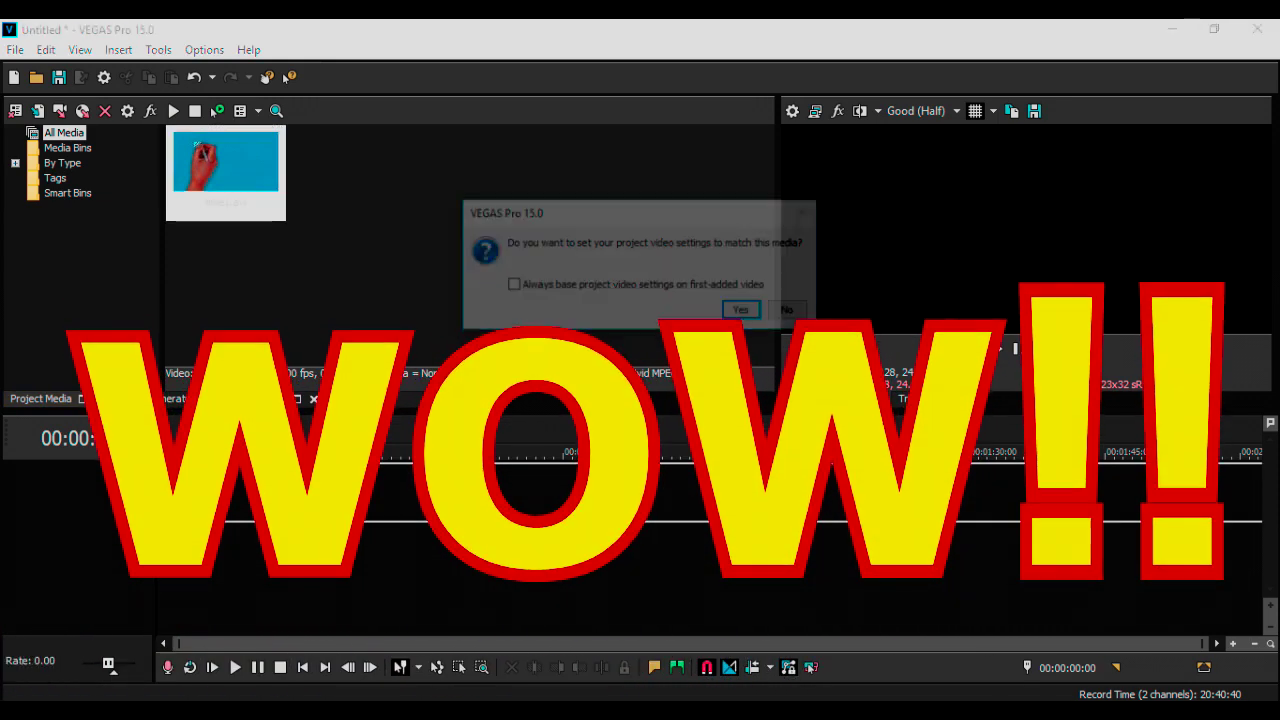
pyautogui.click(795, 313)
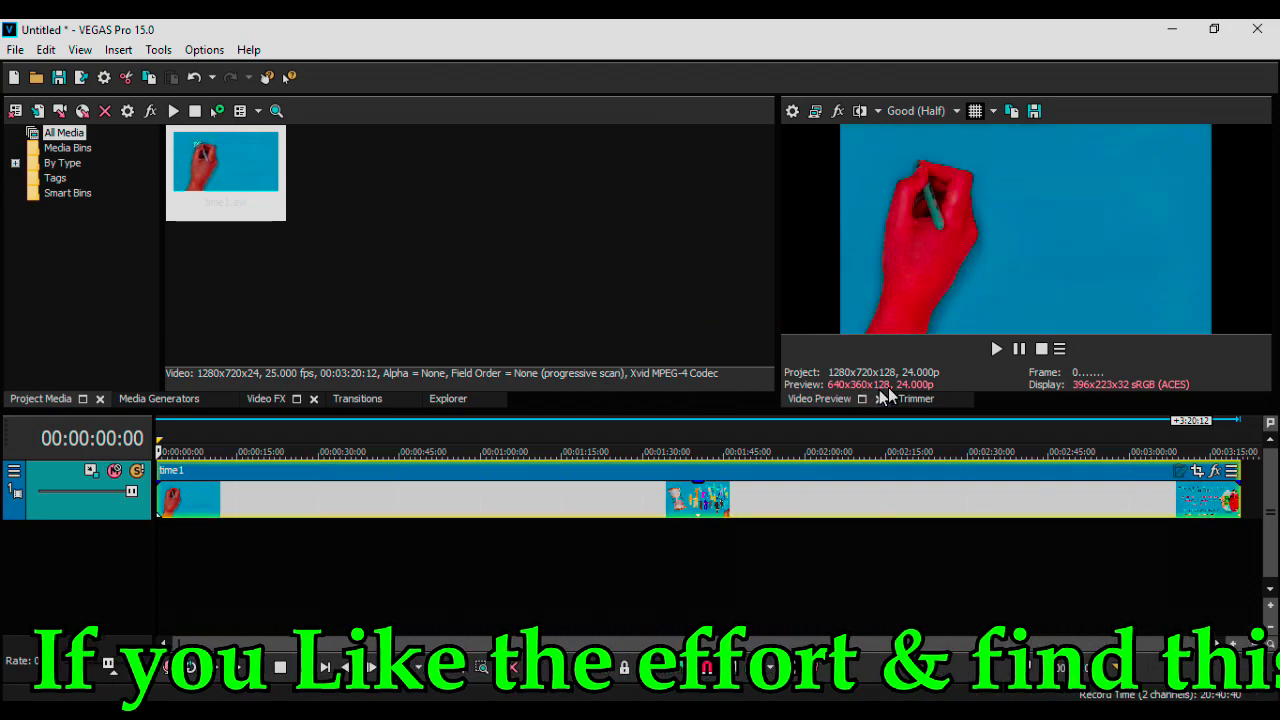
# Play the start of the time1 clip in the preview, pause it, and view the frame at about 00:00:54
pyautogui.click(1021, 350)
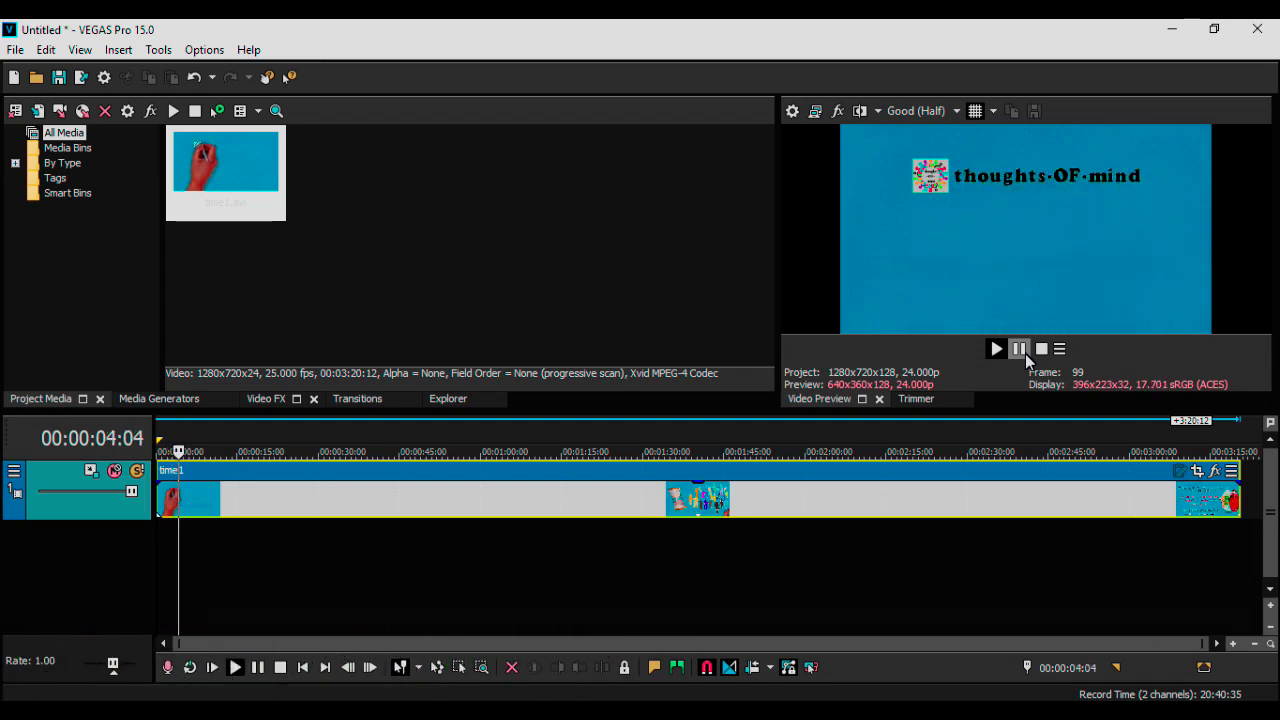
pyautogui.click(444, 444)
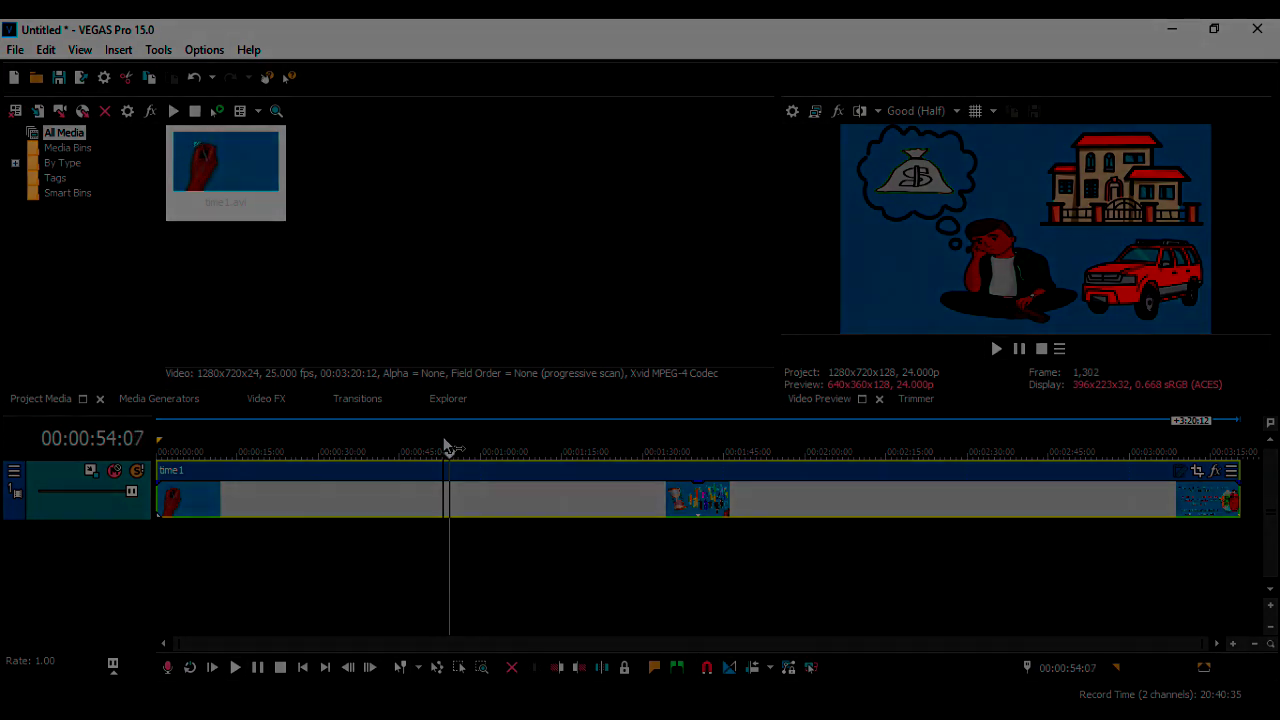